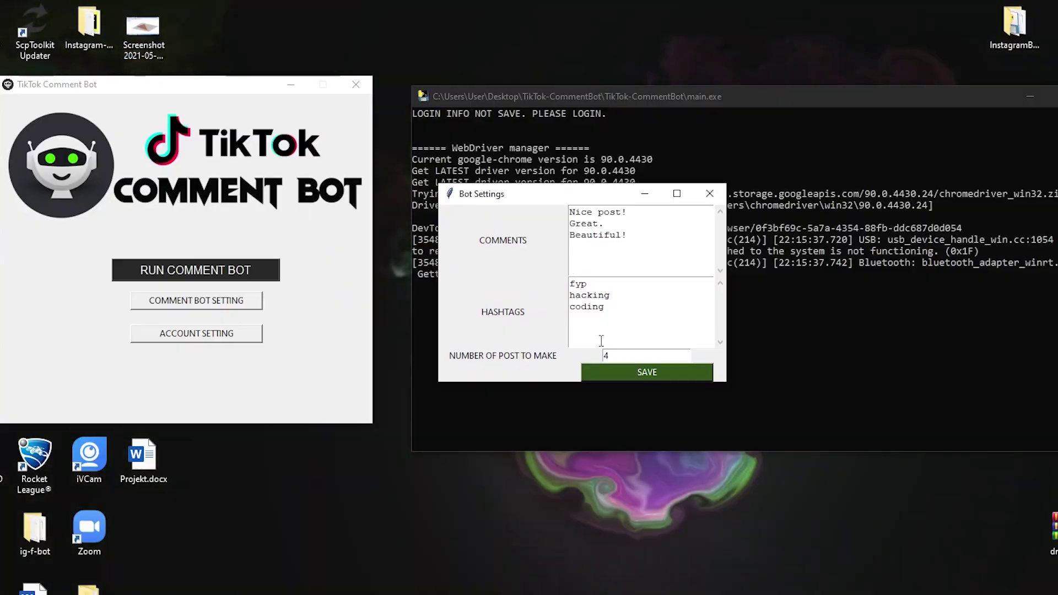
Step: Double-click main.exe in the bot's folder, bringing up TikTok's #fyp page in Chrome
{"action": "left_click_drag", "start_coordinate": [571, 212], "coordinate": [638, 243]}
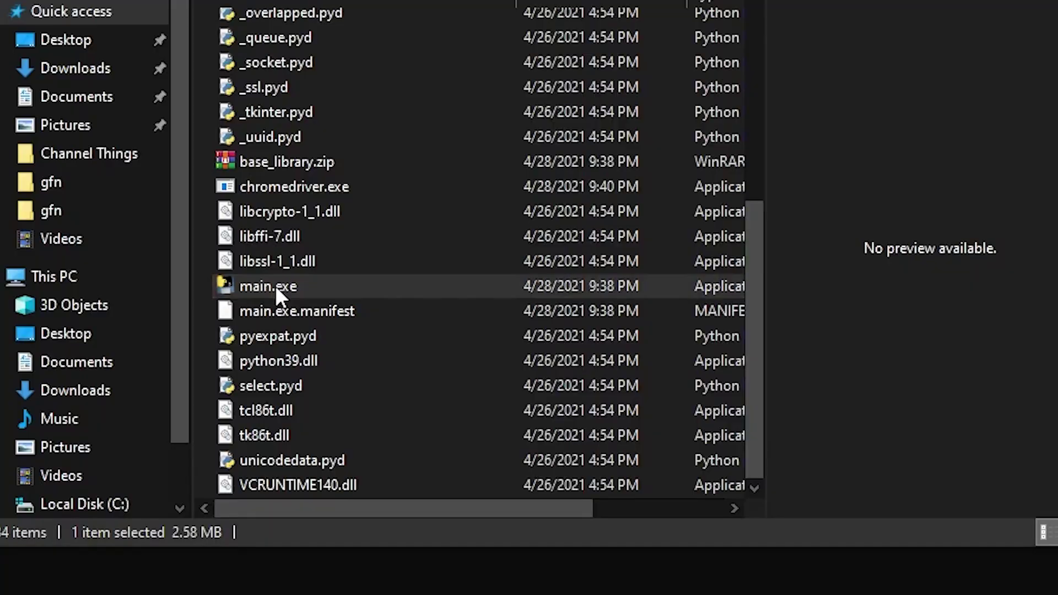
{"action": "double_click", "coordinate": [279, 290]}
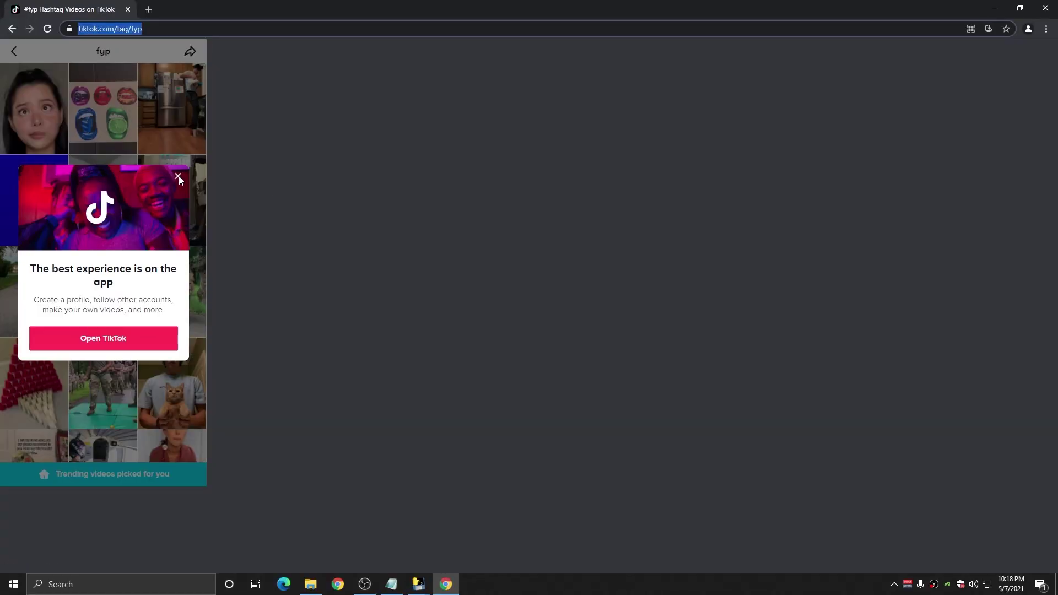
Step: Dismiss the open-app popup and post 'Nice post!' and 'Great.' as comments on #fyp videos
{"action": "left_click", "coordinate": [178, 176]}
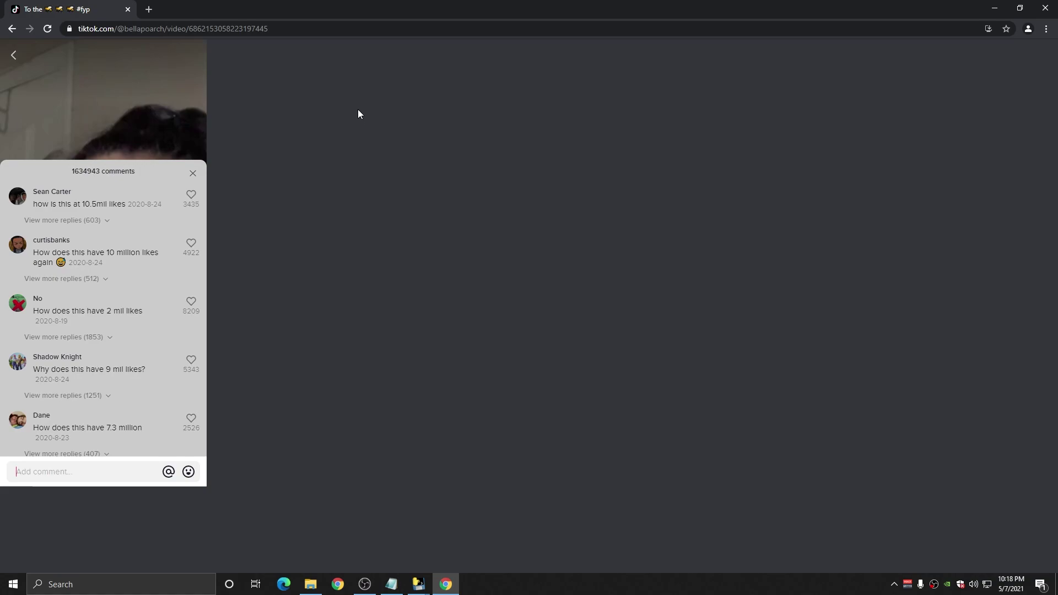
{"action": "type", "text": "Nice post!"}
{"action": "key", "text": "Return"}
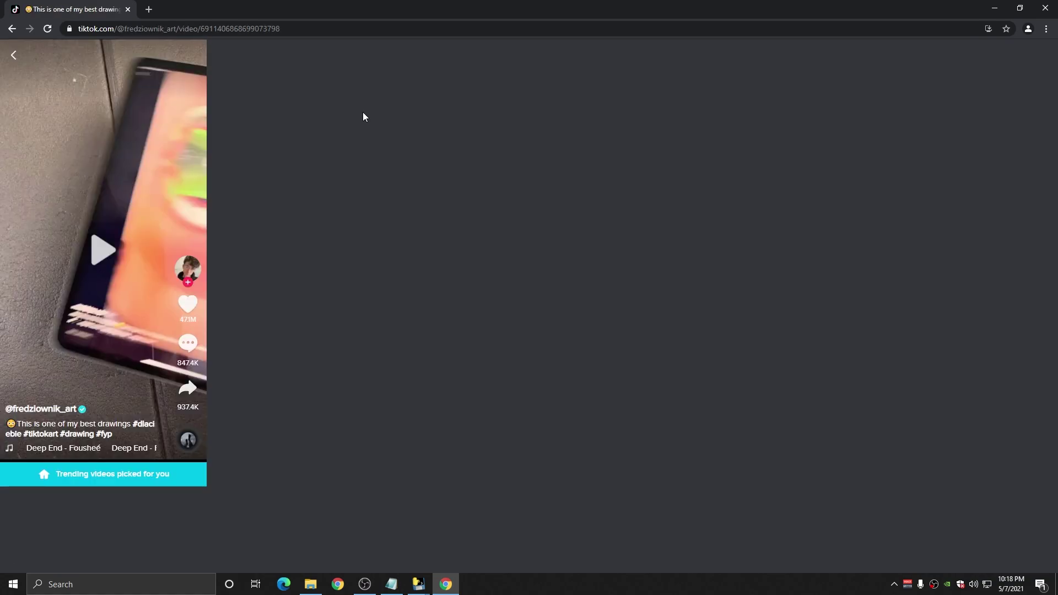
{"action": "type", "text": "Great."}
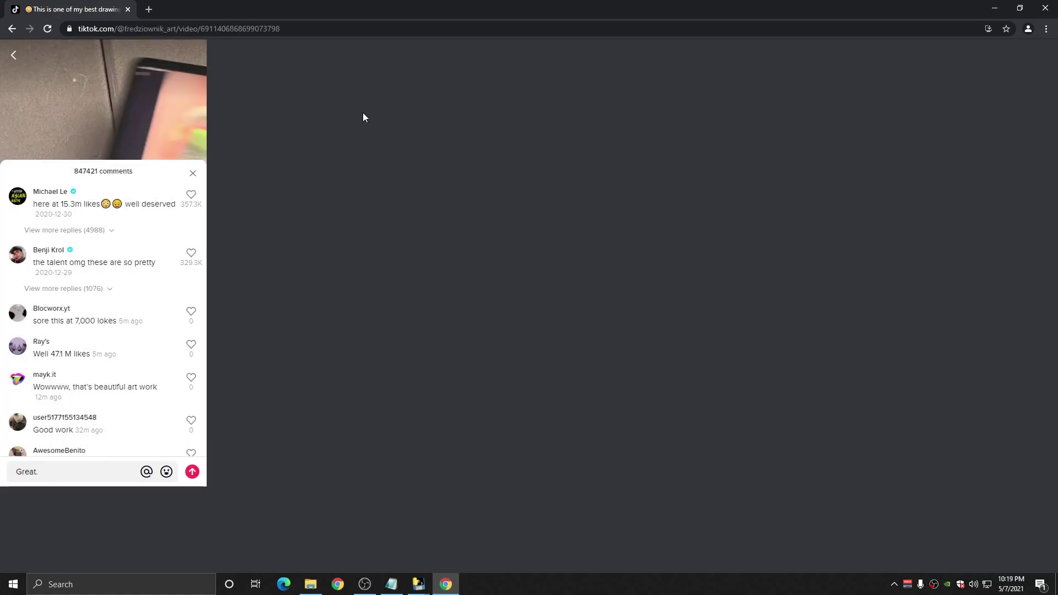
{"action": "key", "text": "Return"}
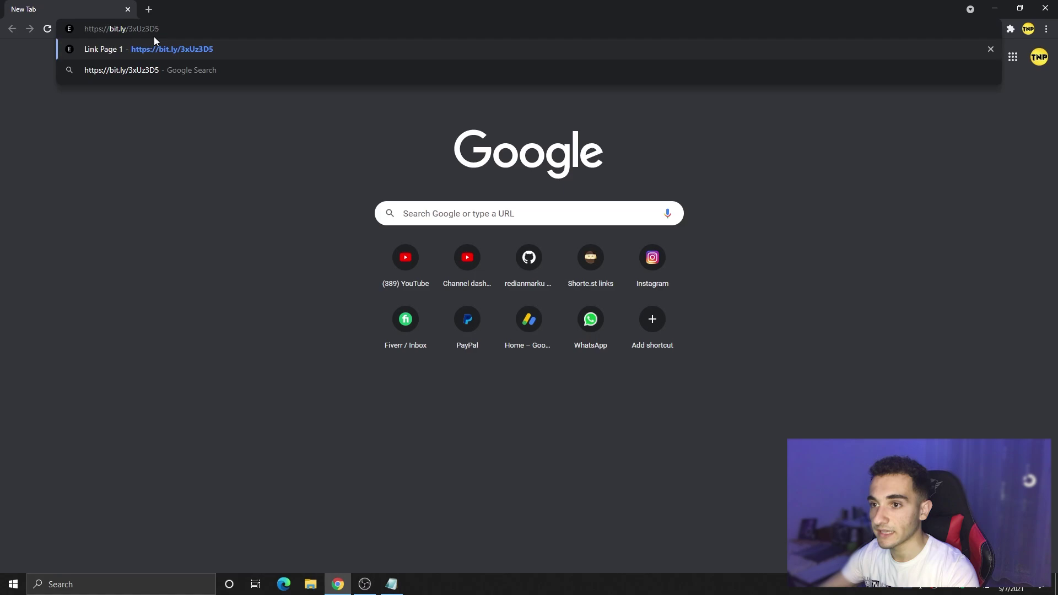
Step: Load the bit.ly link, pass the reCAPTCHA check and proceed to the next unlock step
{"action": "key", "text": "Return"}
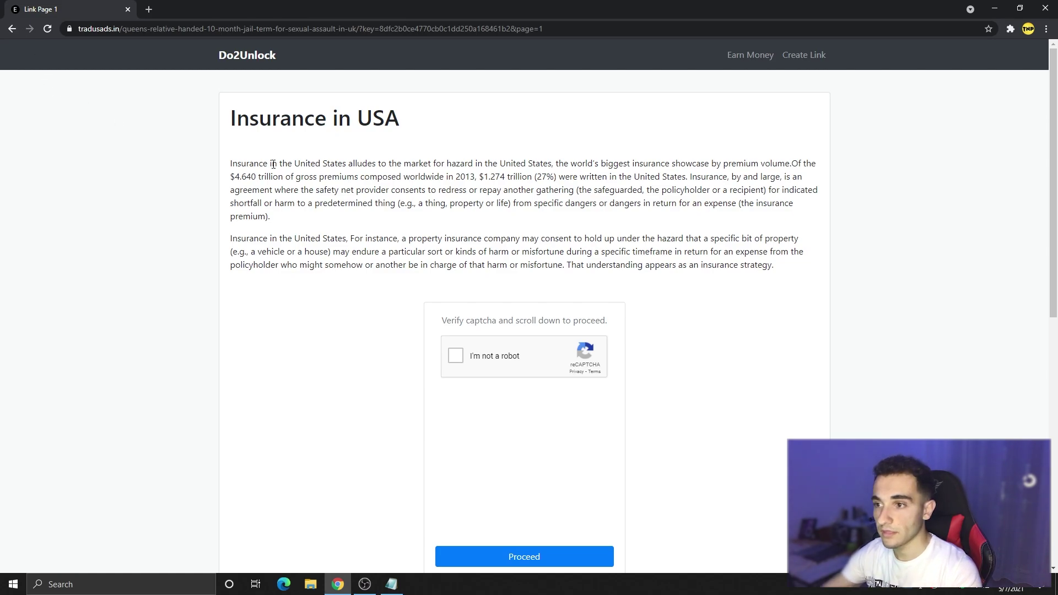
{"action": "scroll", "coordinate": [263, 213], "scroll_direction": "down", "scroll_amount": 2}
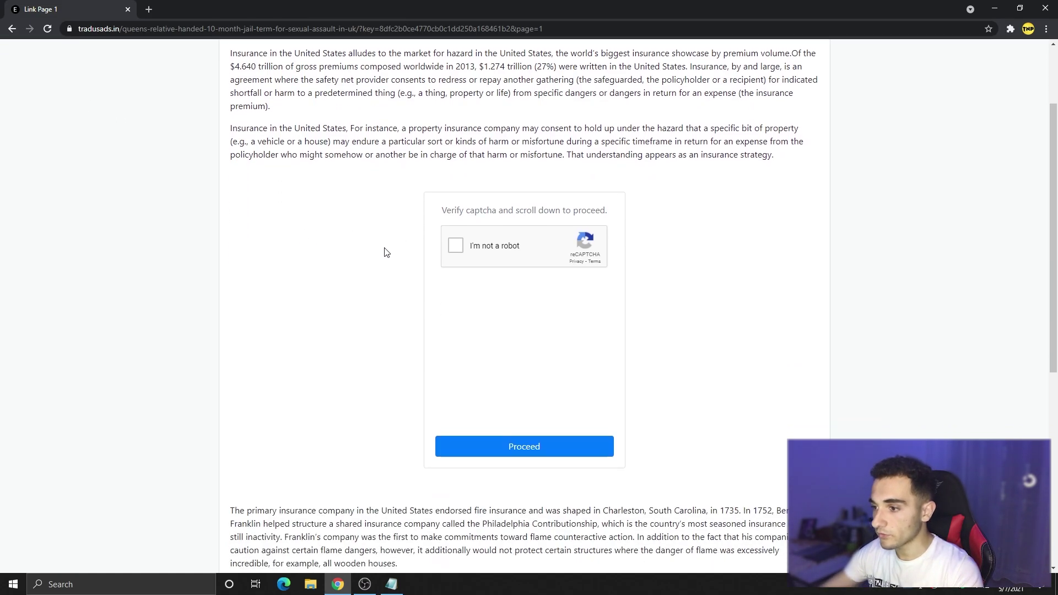
{"action": "left_click", "coordinate": [447, 252]}
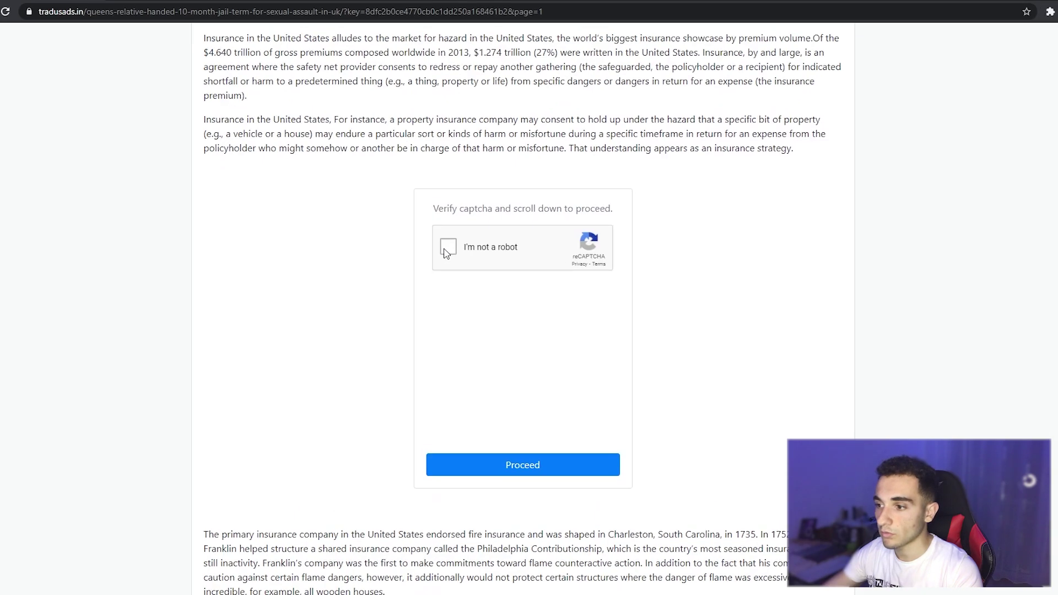
{"action": "scroll", "coordinate": [501, 448], "scroll_direction": "down", "scroll_amount": 3}
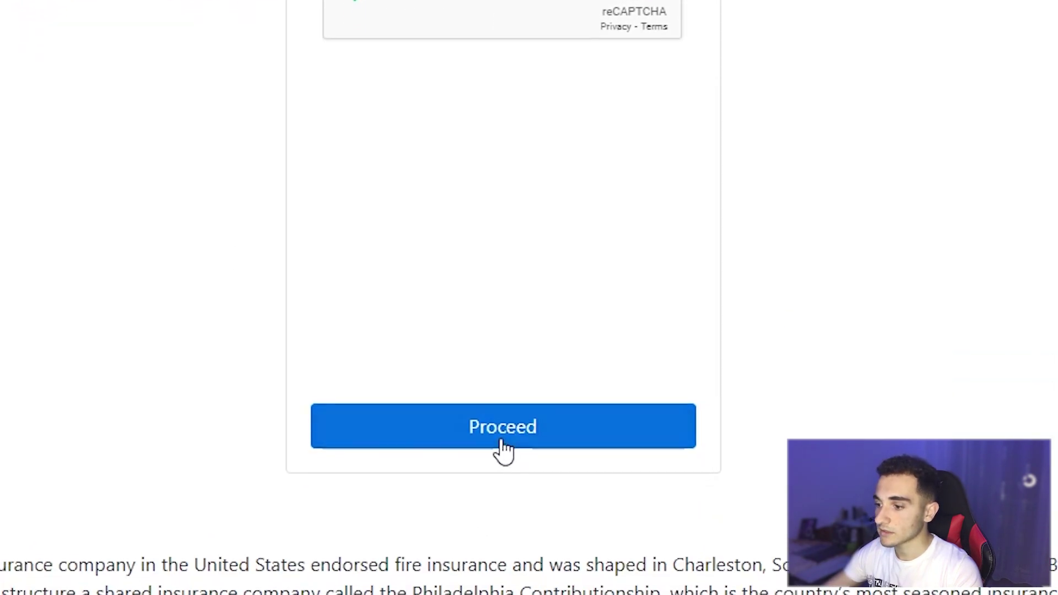
{"action": "left_click", "coordinate": [511, 389]}
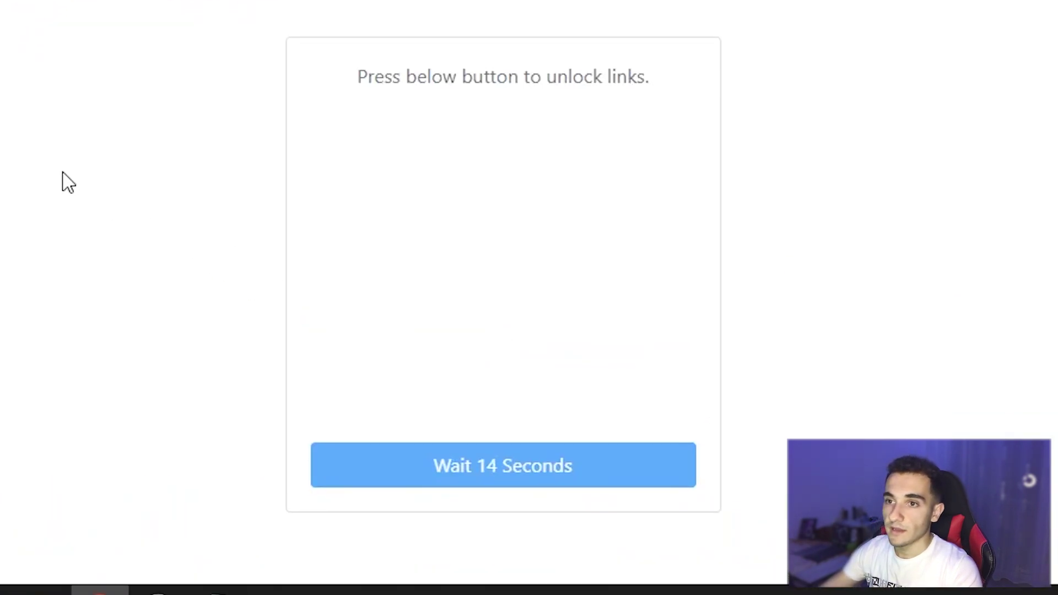
Step: Complete the subscribe task, close the YouTube tab and download the bot zip archive
{"action": "scroll", "coordinate": [385, 362], "scroll_direction": "down", "scroll_amount": 2}
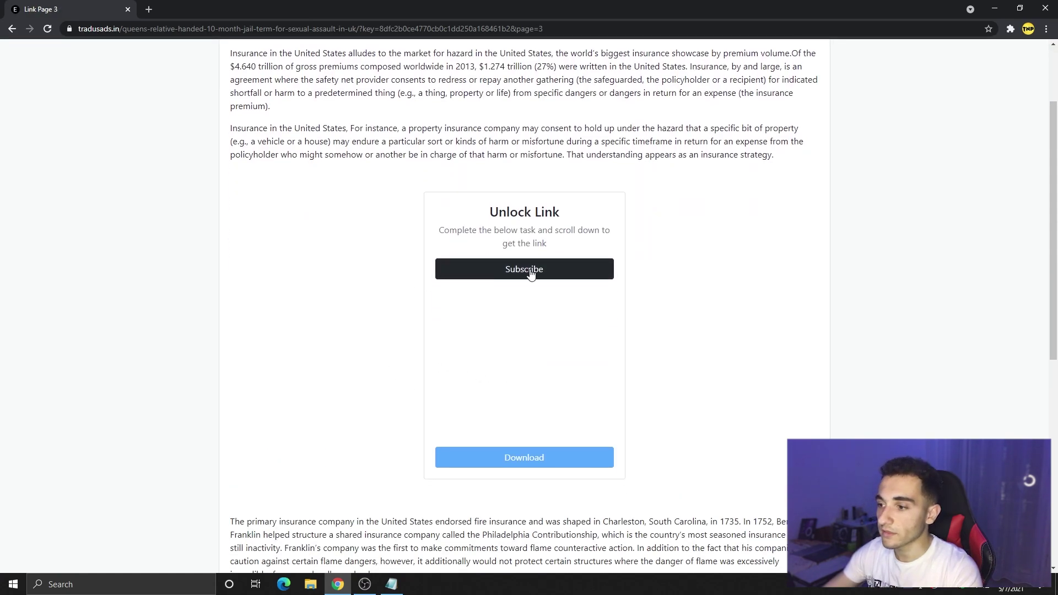
{"action": "left_click", "coordinate": [516, 279]}
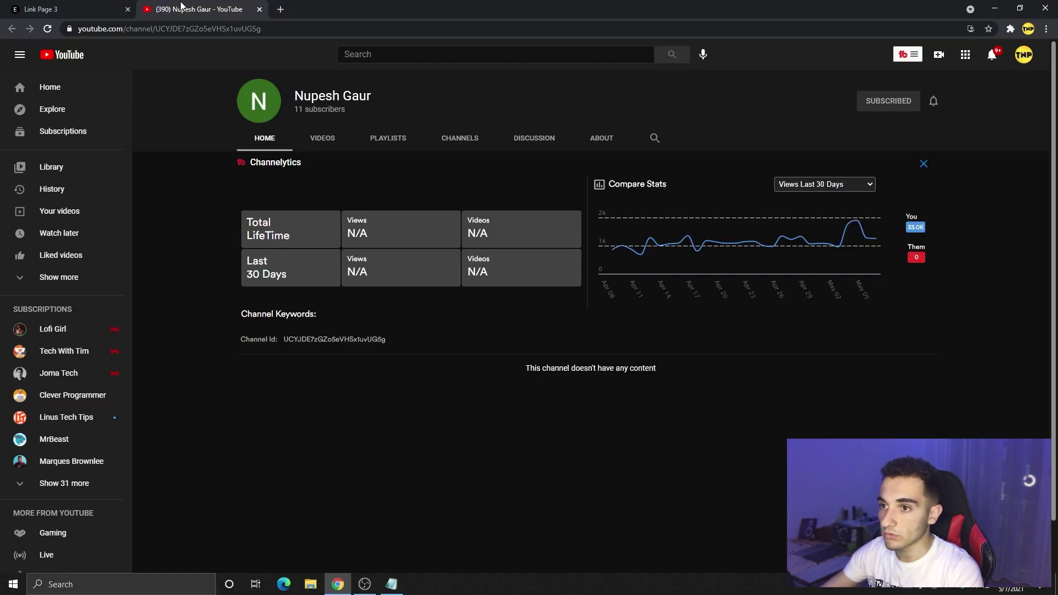
{"action": "middle_click", "coordinate": [181, 6]}
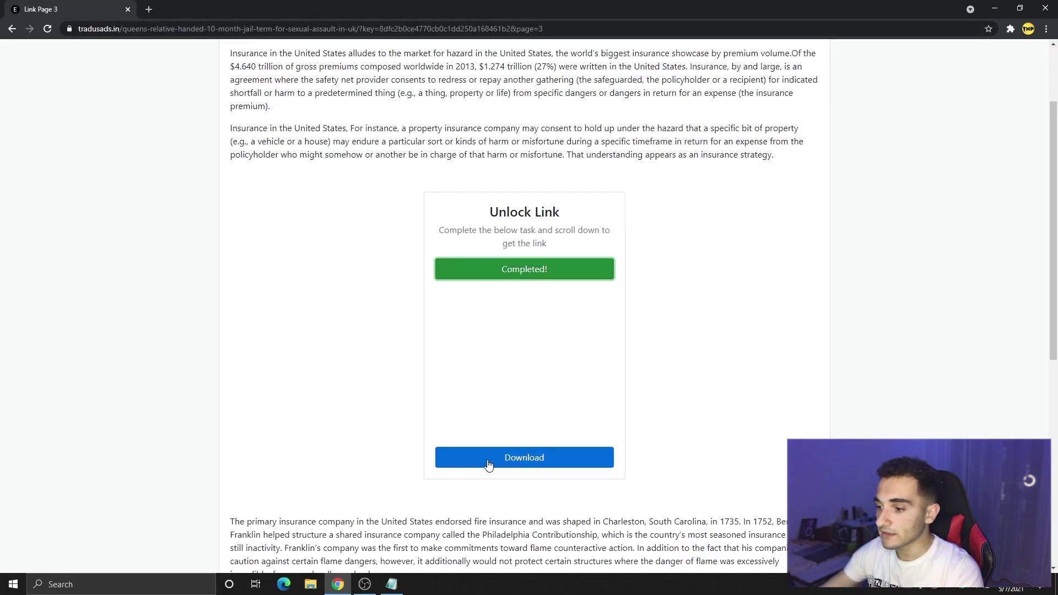
{"action": "left_click", "coordinate": [519, 462]}
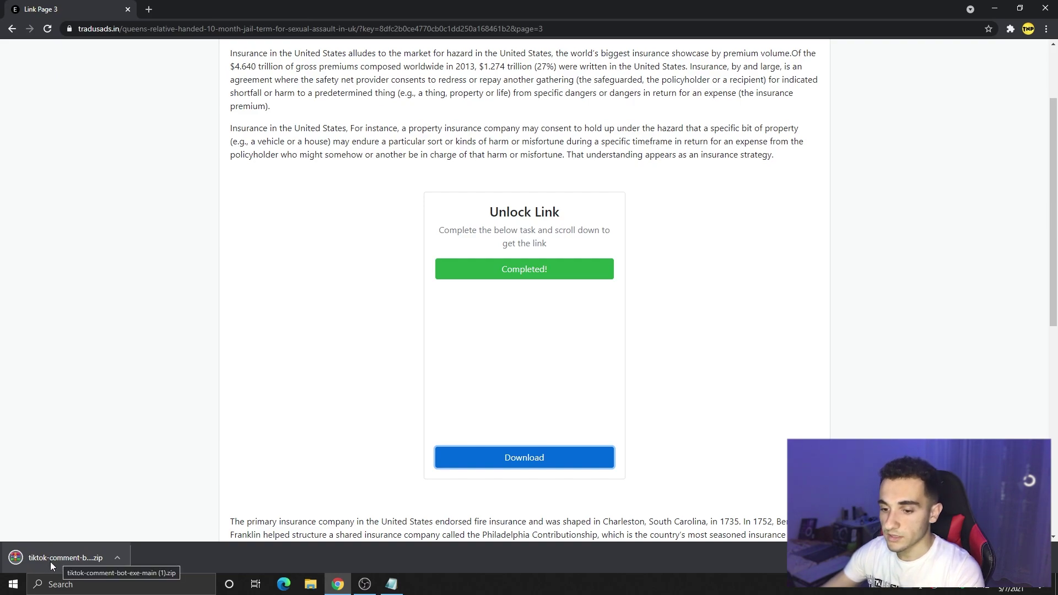
Step: Extract the downloaded bot zip in Downloads into its own tiktok-comment-bot-exe-main (1) folder
{"action": "left_click", "coordinate": [311, 586]}
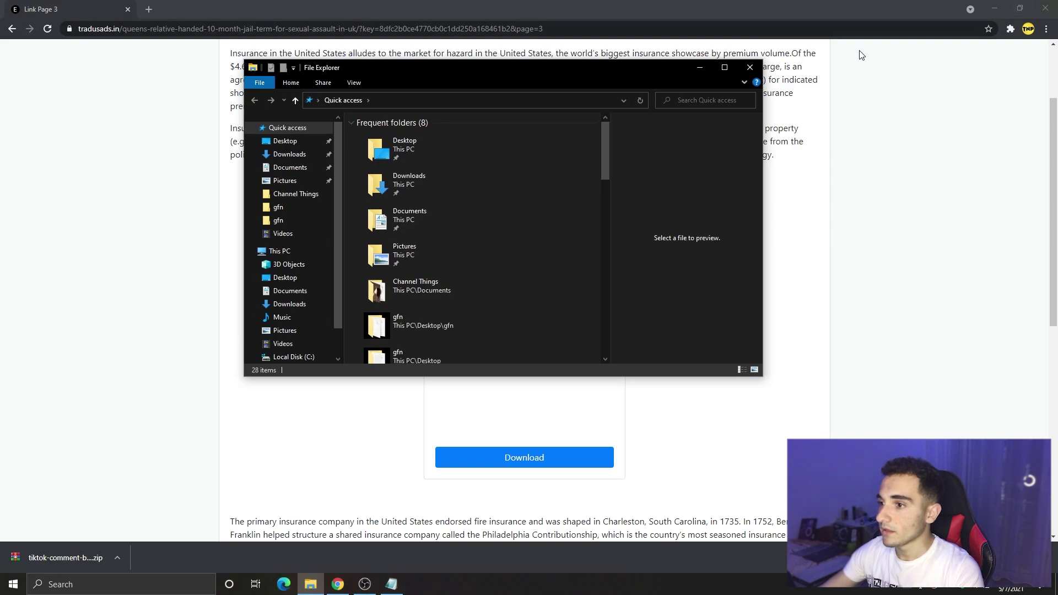
{"action": "left_click", "coordinate": [1054, 4]}
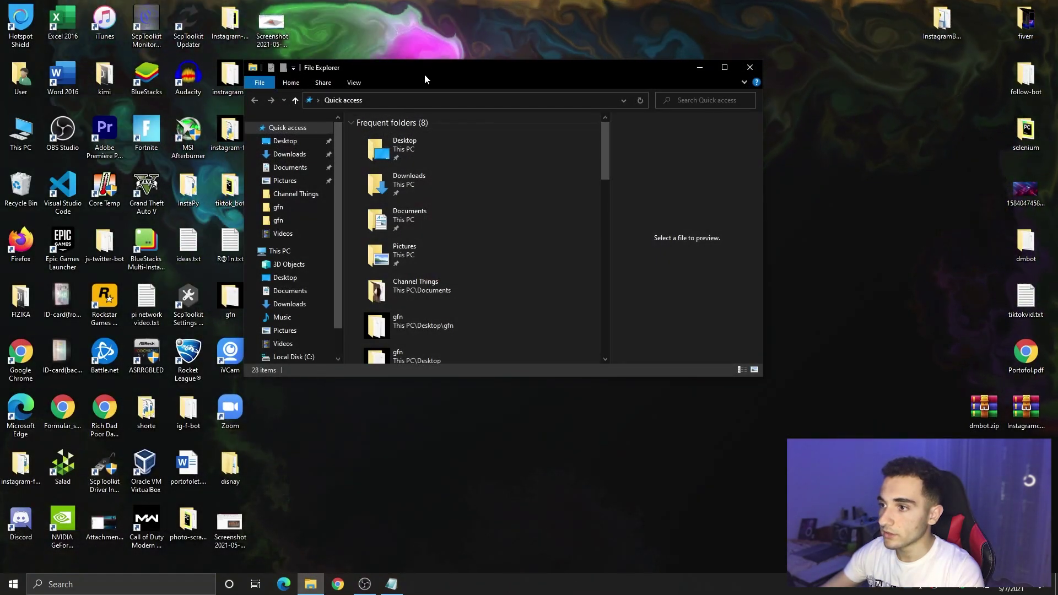
{"action": "left_click_drag", "start_coordinate": [425, 74], "coordinate": [451, 74]}
{"action": "left_click", "coordinate": [312, 153]}
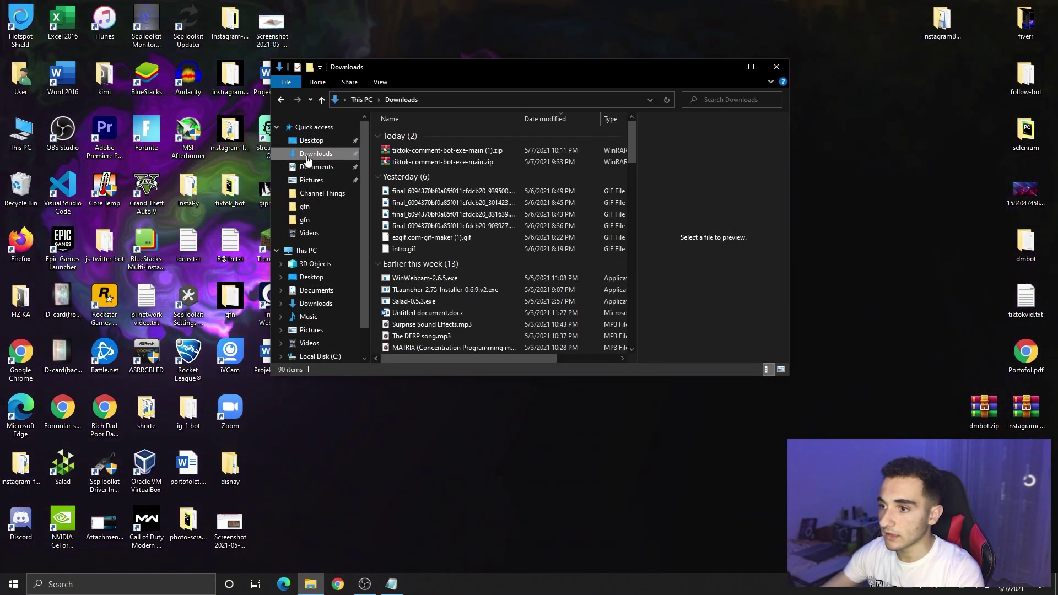
{"action": "left_click", "coordinate": [439, 149]}
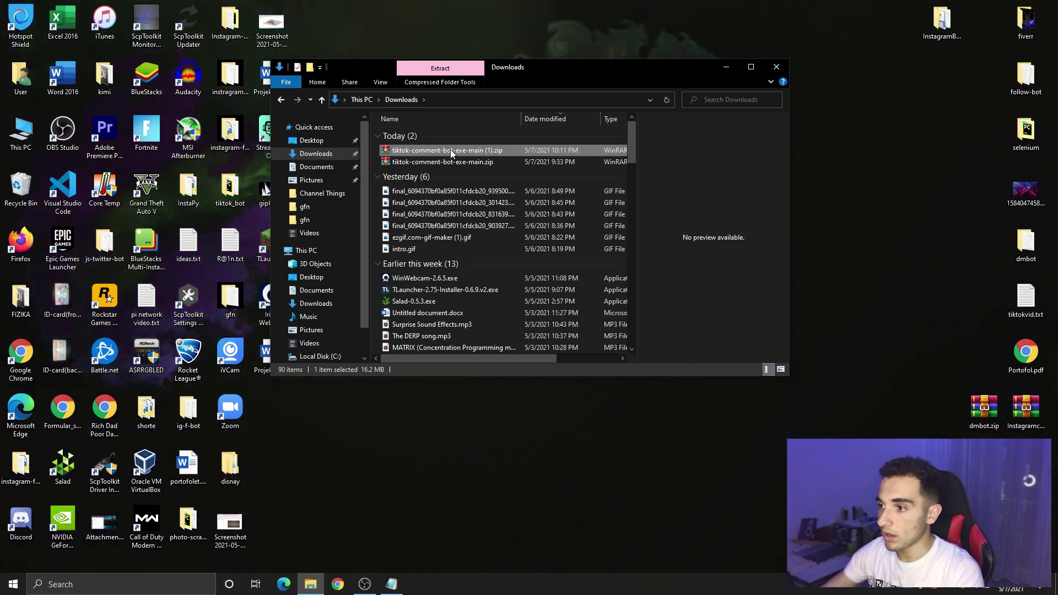
{"action": "right_click", "coordinate": [451, 150]}
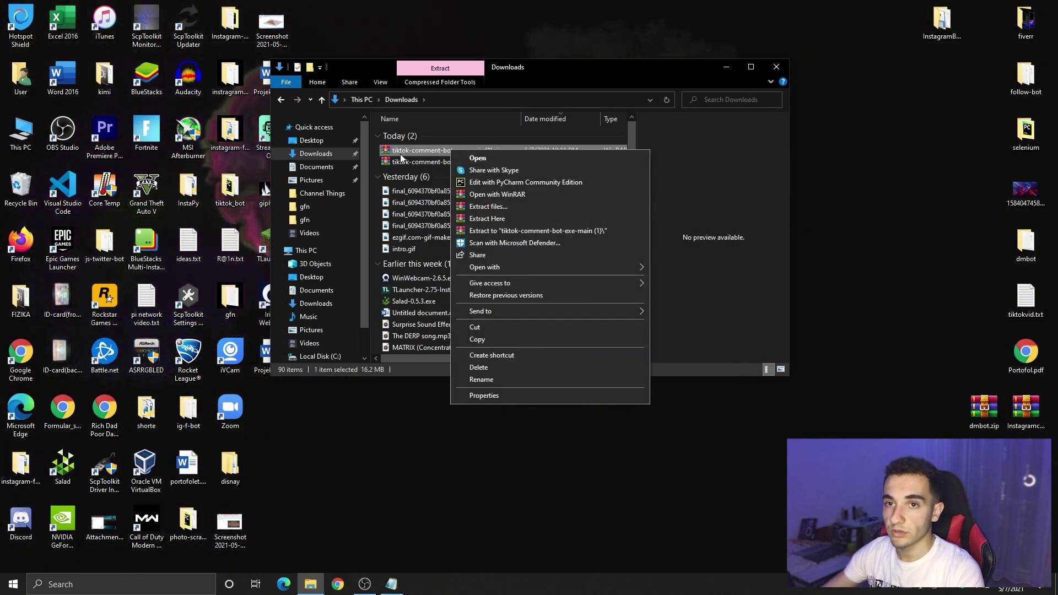
{"action": "key", "text": "Escape"}
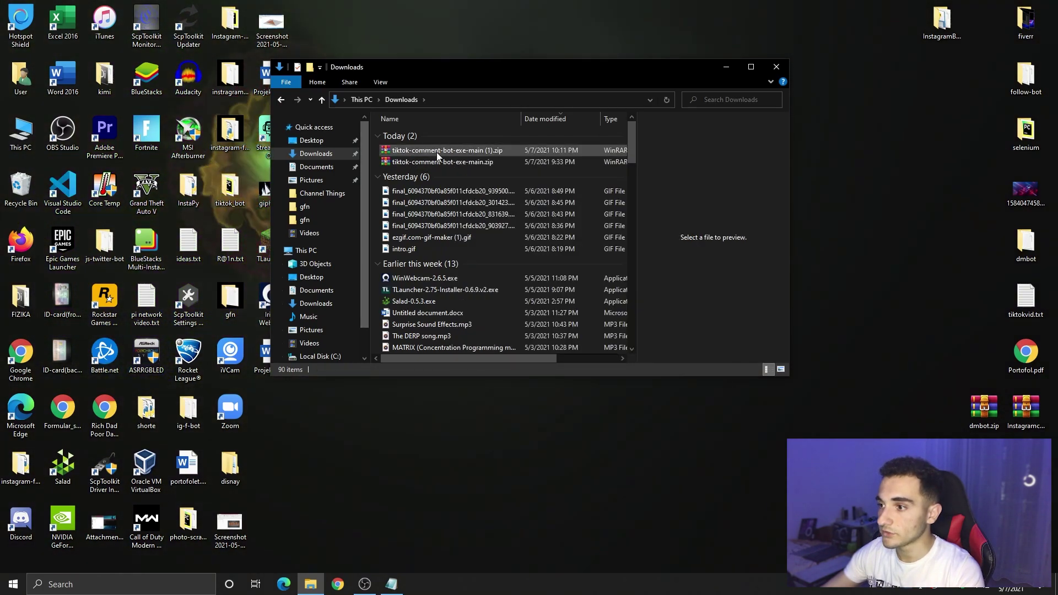
{"action": "right_click", "coordinate": [458, 153]}
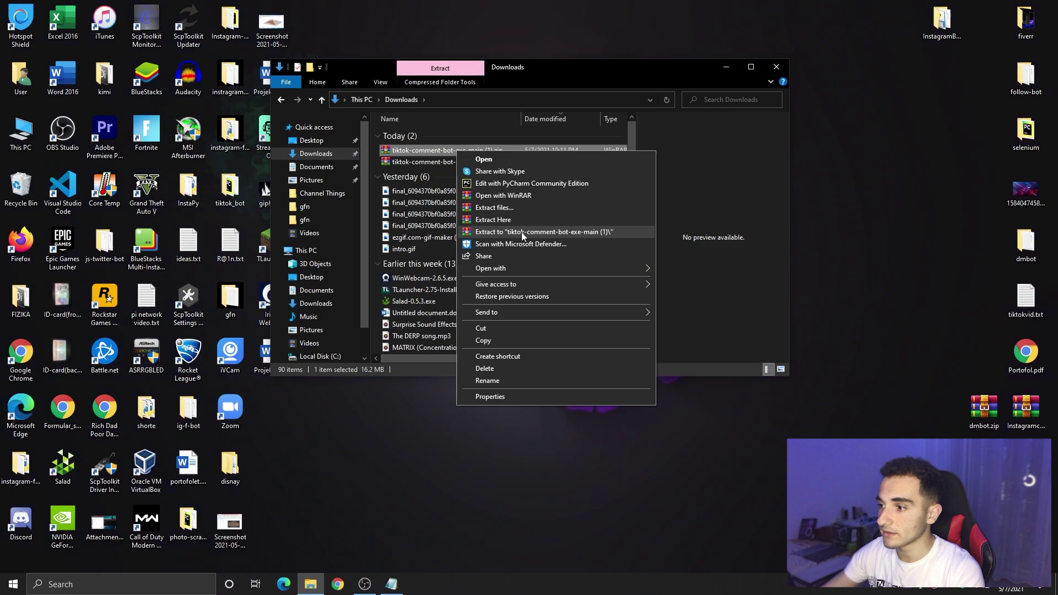
{"action": "left_click", "coordinate": [559, 232]}
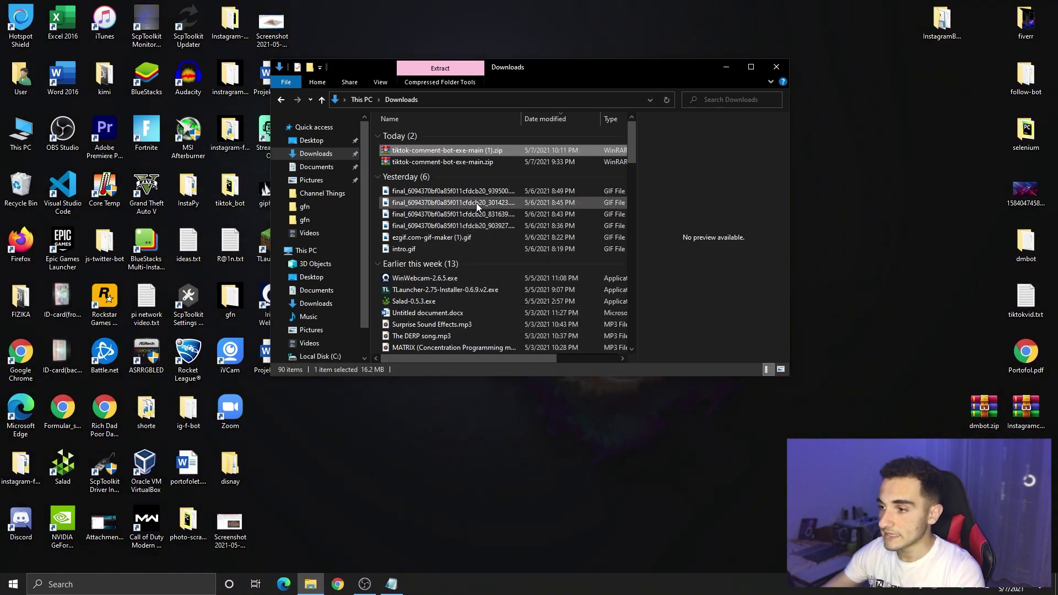
Step: Move TikTok-CommentBot.zip from the inner extracted folder onto the desktop, replacing the existing copy
{"action": "left_click", "coordinate": [468, 175]}
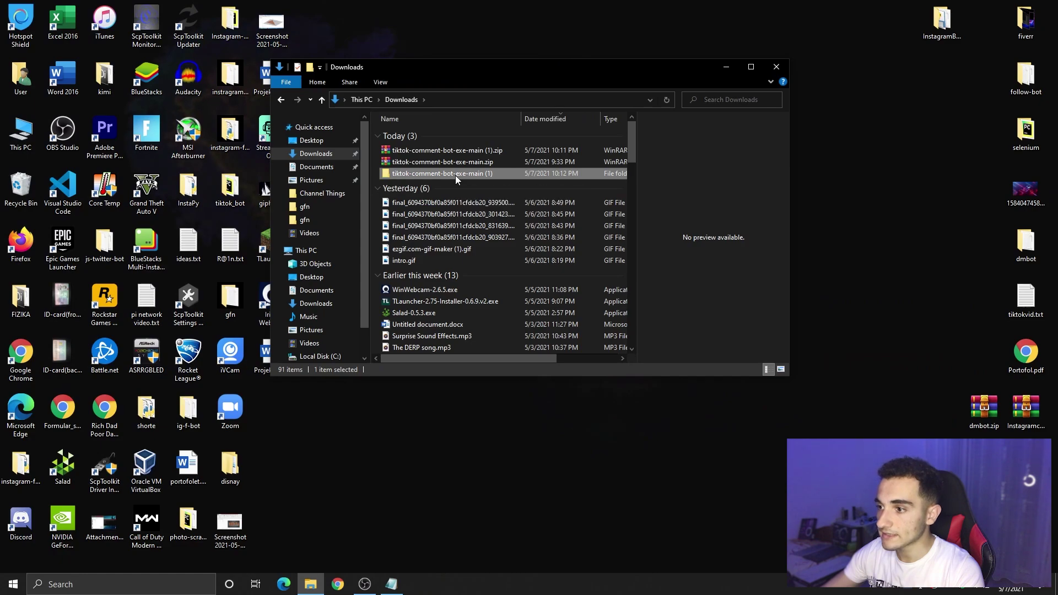
{"action": "double_click", "coordinate": [455, 176]}
{"action": "double_click", "coordinate": [436, 136]}
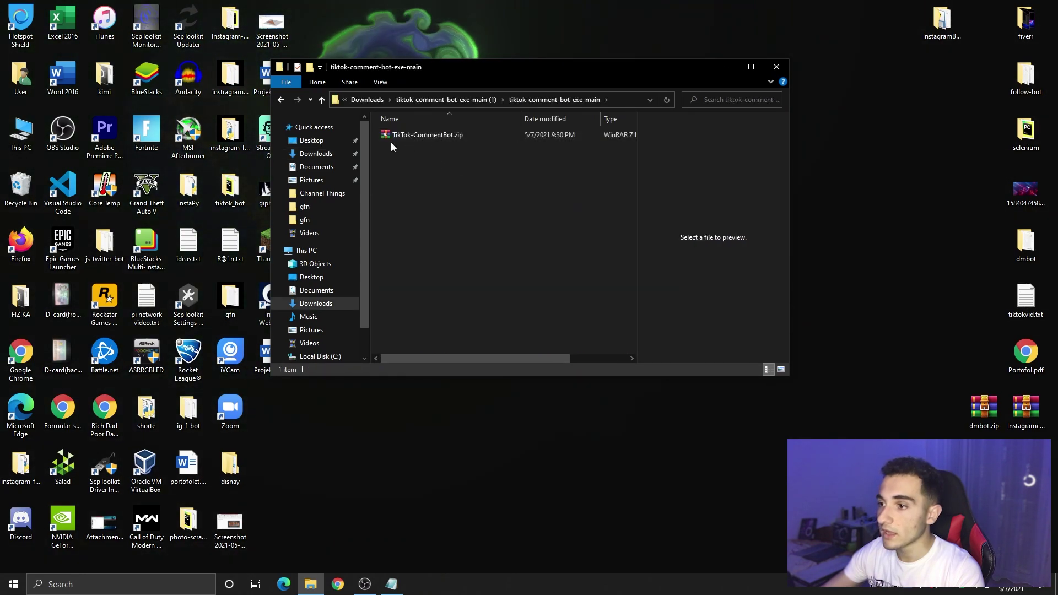
{"action": "left_click", "coordinate": [419, 136]}
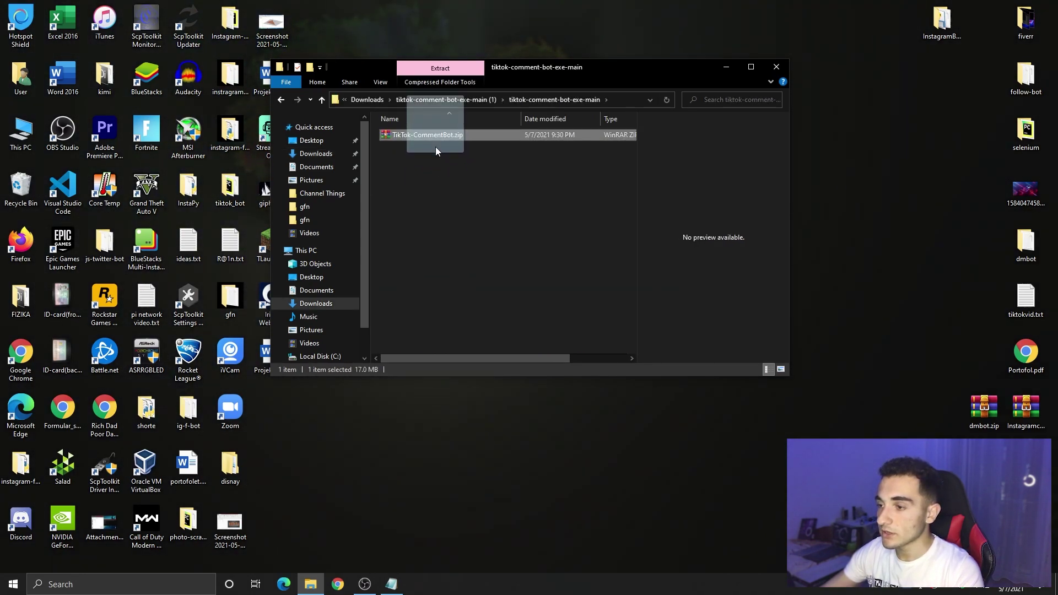
{"action": "left_click_drag", "start_coordinate": [436, 145], "coordinate": [840, 116]}
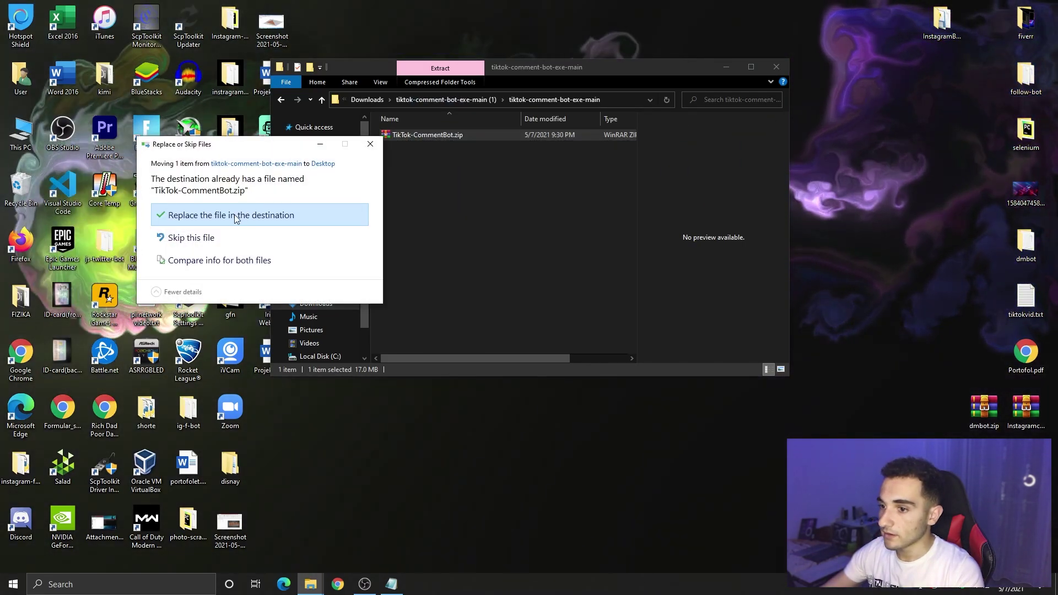
{"action": "left_click", "coordinate": [260, 217]}
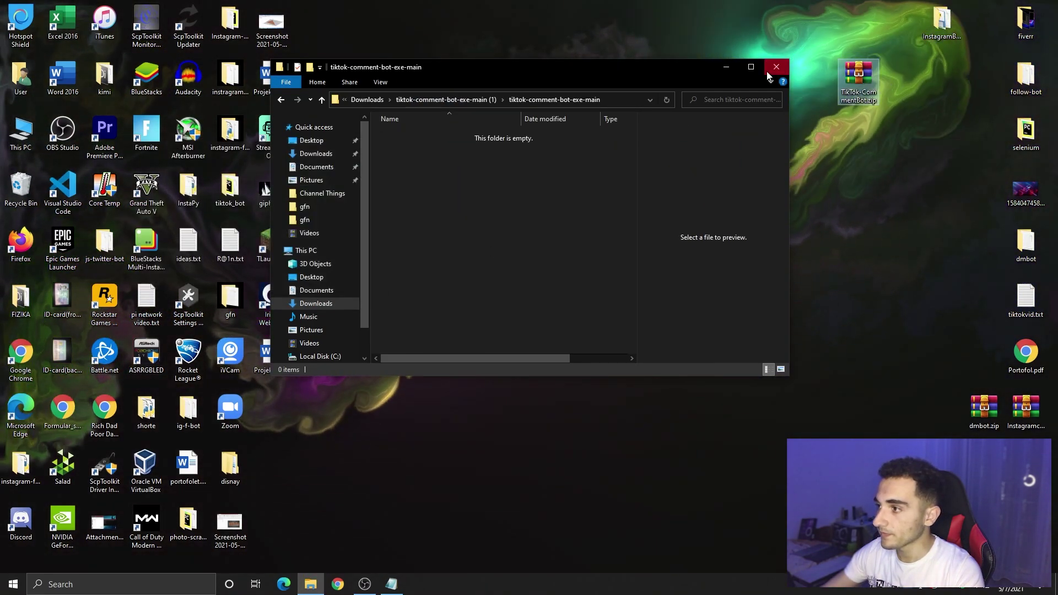
{"action": "left_click", "coordinate": [776, 67]}
{"action": "left_click_drag", "start_coordinate": [859, 83], "coordinate": [526, 149]}
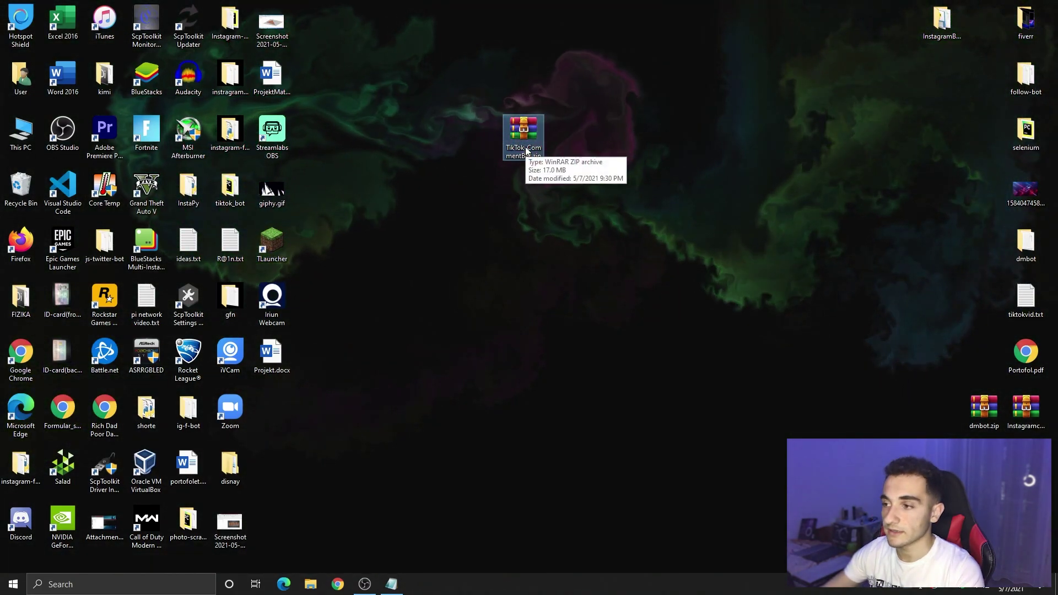
Step: Extract TikTok-CommentBot.zip into a TikTok-CommentBot folder on the desktop, then delete the zip
{"action": "right_click", "coordinate": [527, 149]}
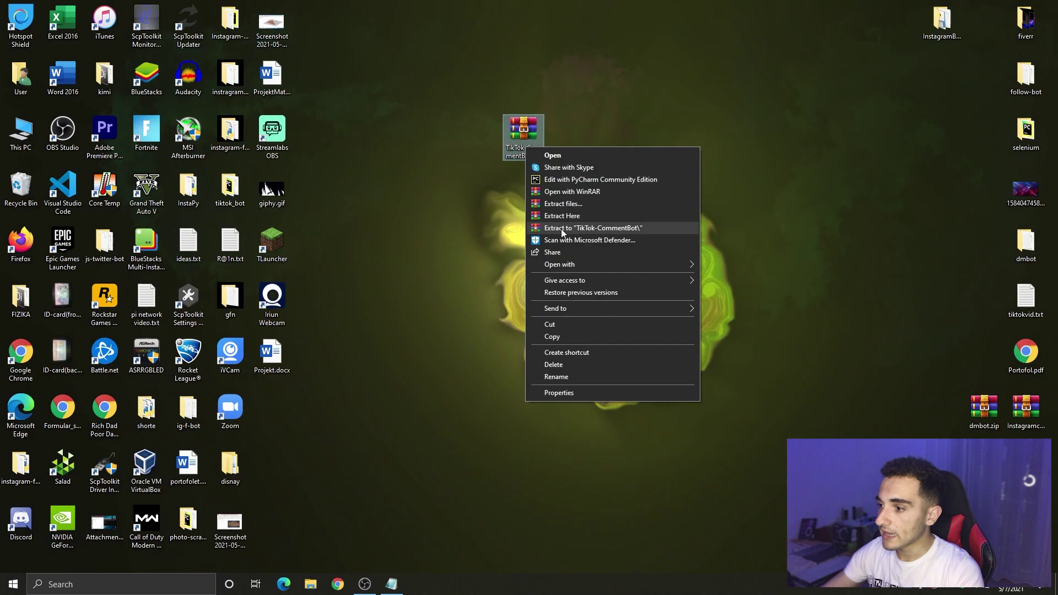
{"action": "left_click", "coordinate": [546, 228]}
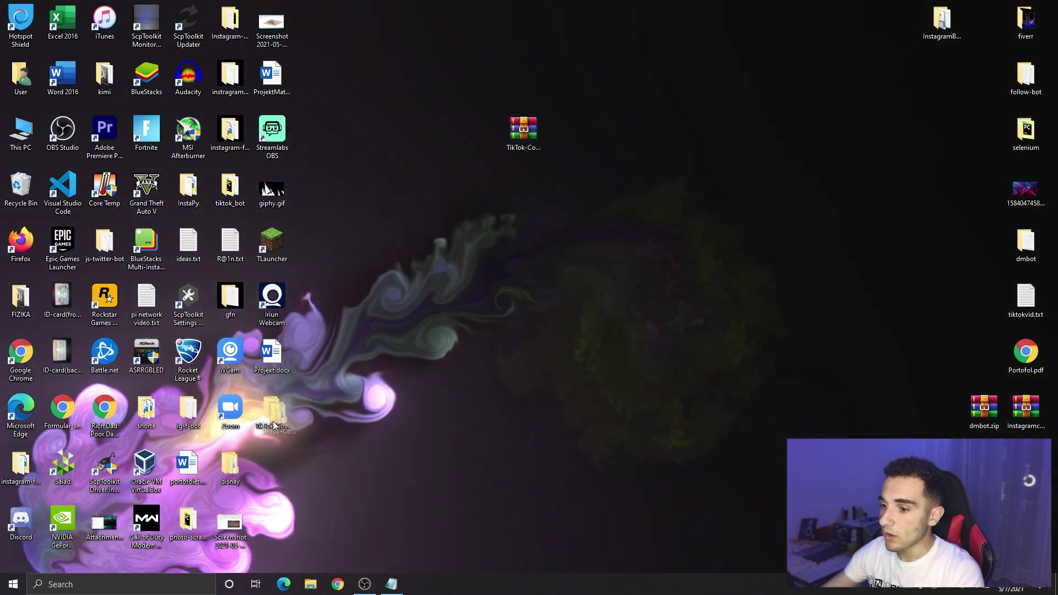
{"action": "left_click_drag", "start_coordinate": [271, 411], "coordinate": [607, 138]}
{"action": "left_click_drag", "start_coordinate": [467, 98], "coordinate": [550, 167]}
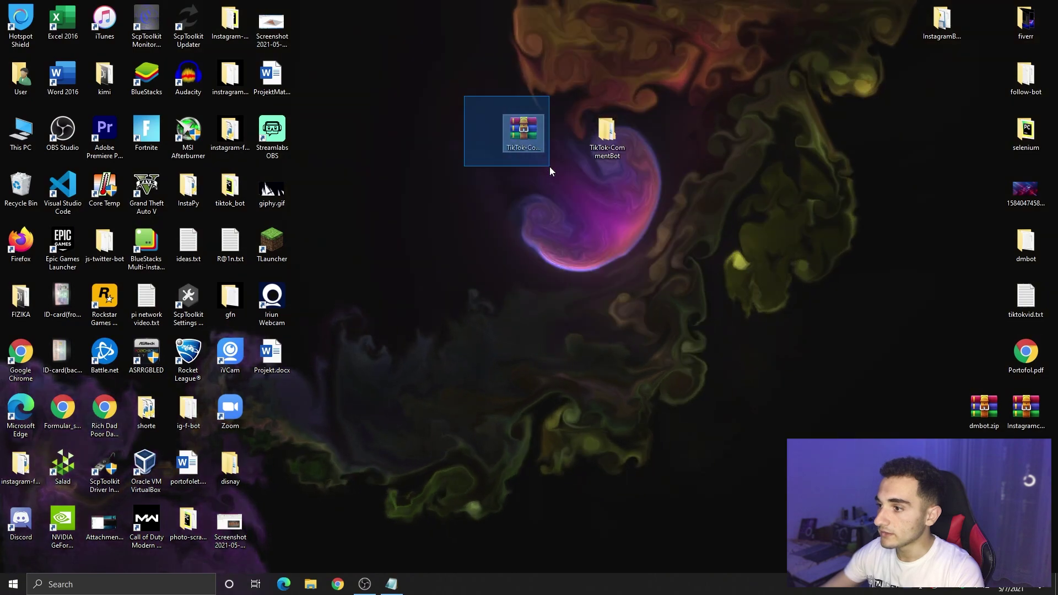
{"action": "key", "text": "Delete"}
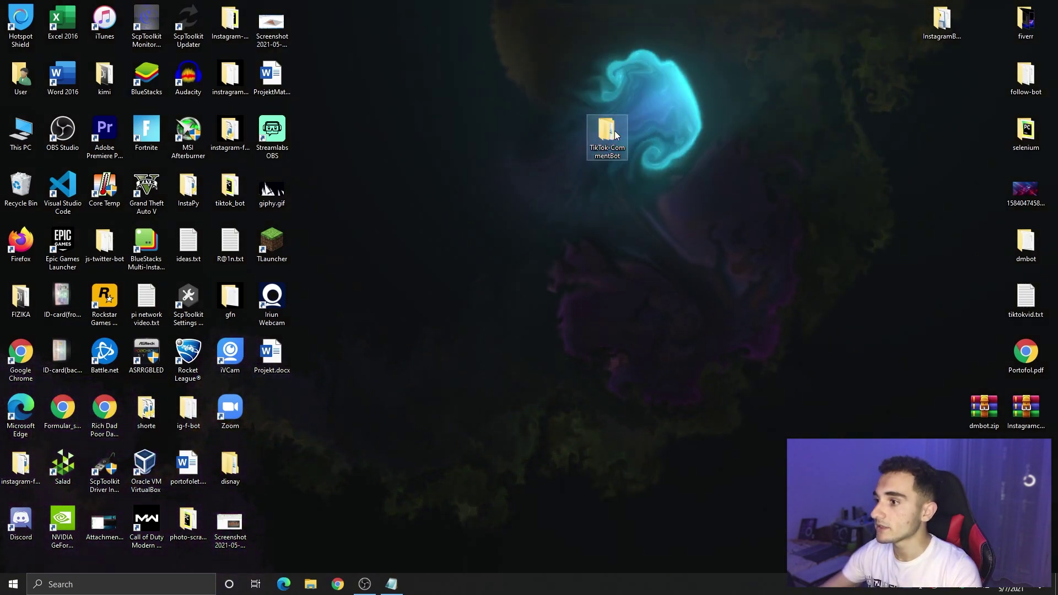
{"action": "left_click_drag", "start_coordinate": [621, 136], "coordinate": [538, 135]}
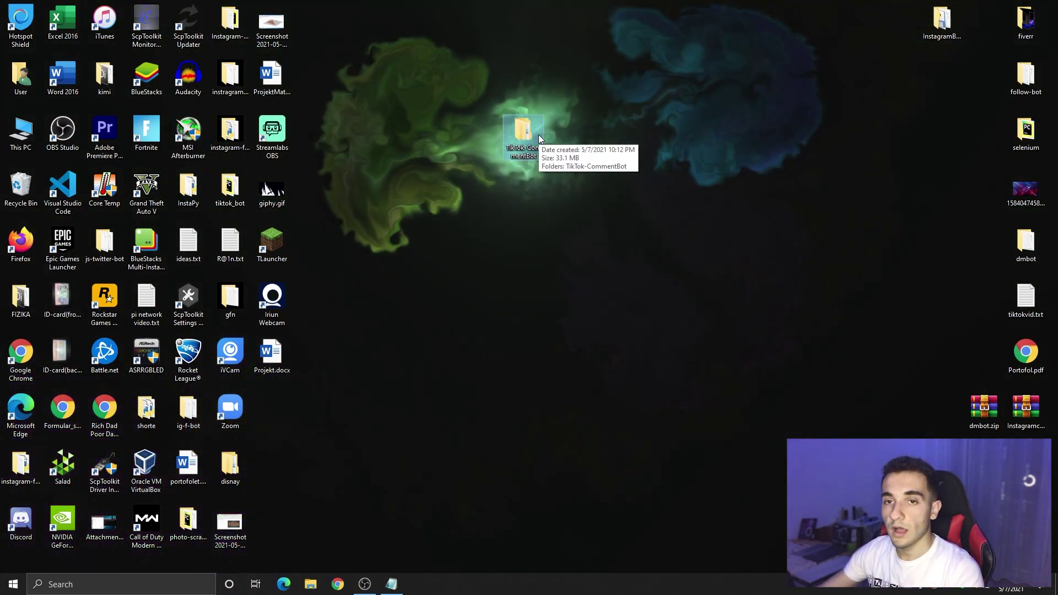
Step: Open the TikTok-CommentBot folder and its inner folder, and select main.exe
{"action": "double_click", "coordinate": [534, 135]}
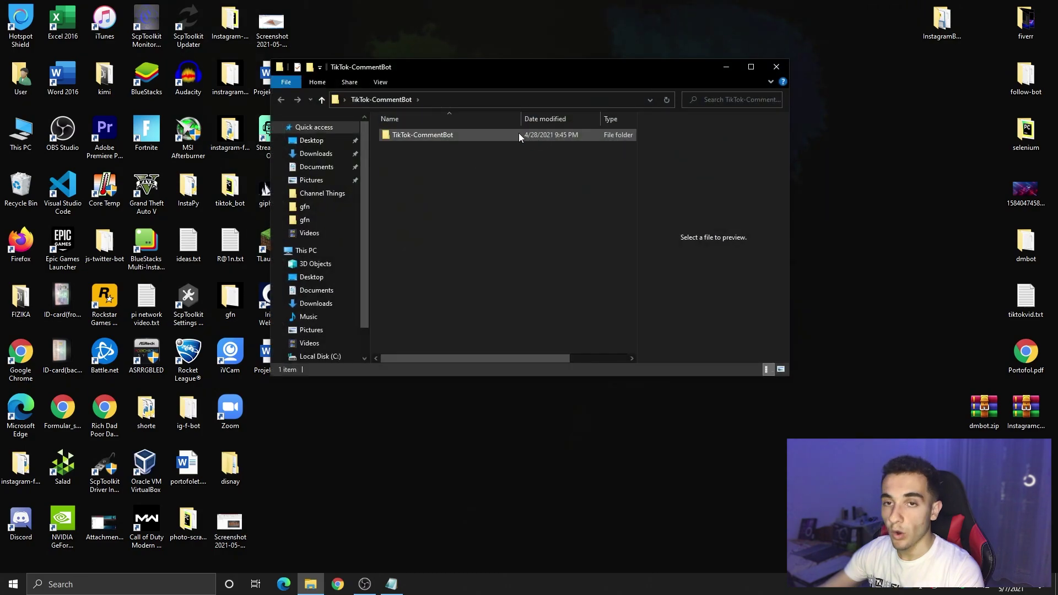
{"action": "double_click", "coordinate": [518, 134]}
{"action": "scroll", "coordinate": [441, 165], "scroll_direction": "down", "scroll_amount": 4}
{"action": "scroll", "coordinate": [461, 188], "scroll_direction": "down", "scroll_amount": 1}
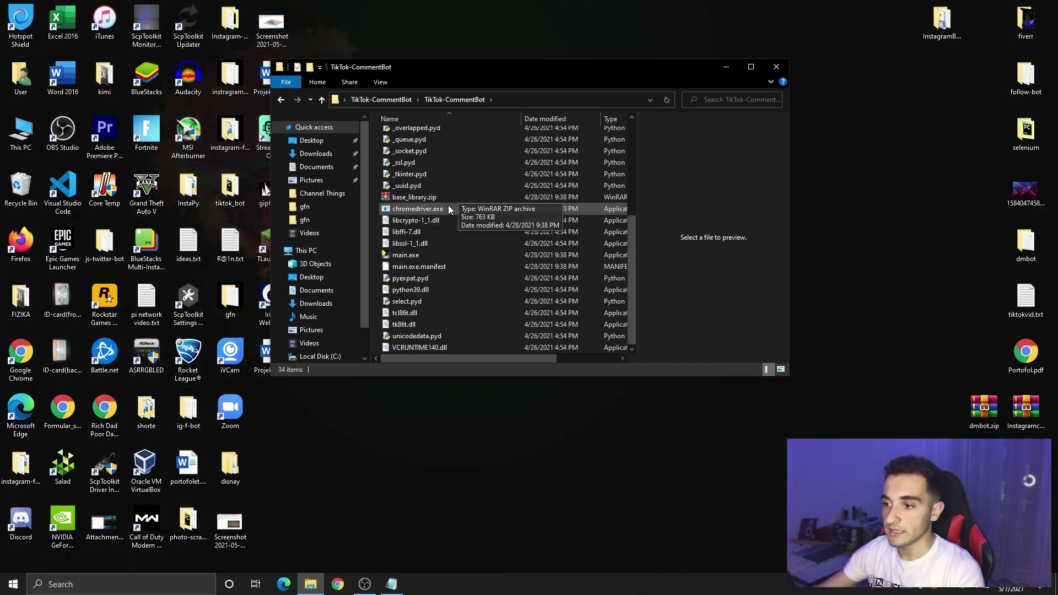
{"action": "scroll", "coordinate": [438, 193], "scroll_direction": "up", "scroll_amount": 5}
{"action": "scroll", "coordinate": [439, 193], "scroll_direction": "down", "scroll_amount": 3}
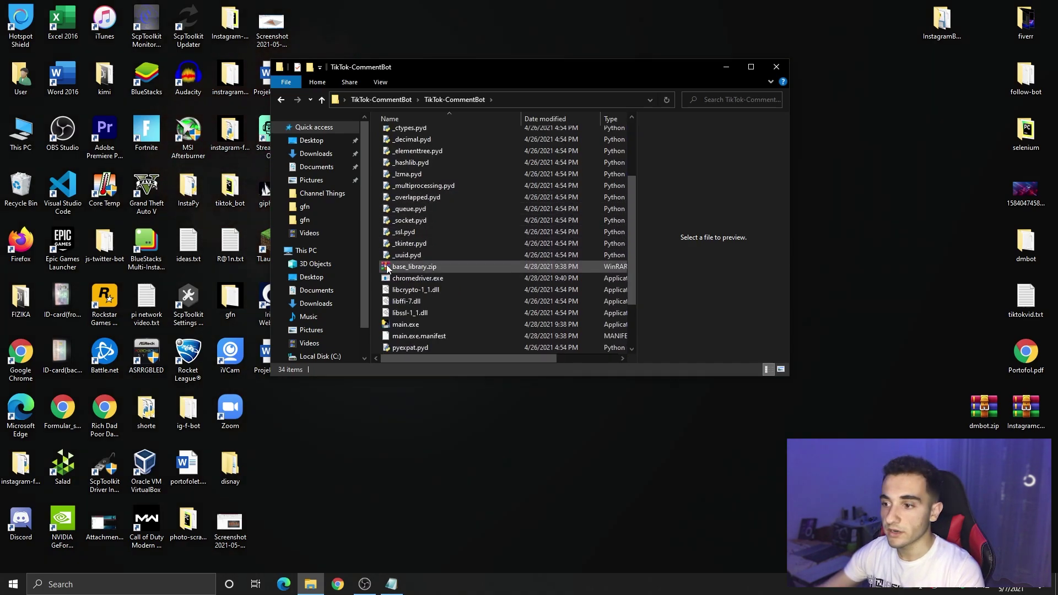
{"action": "left_click", "coordinate": [430, 325]}
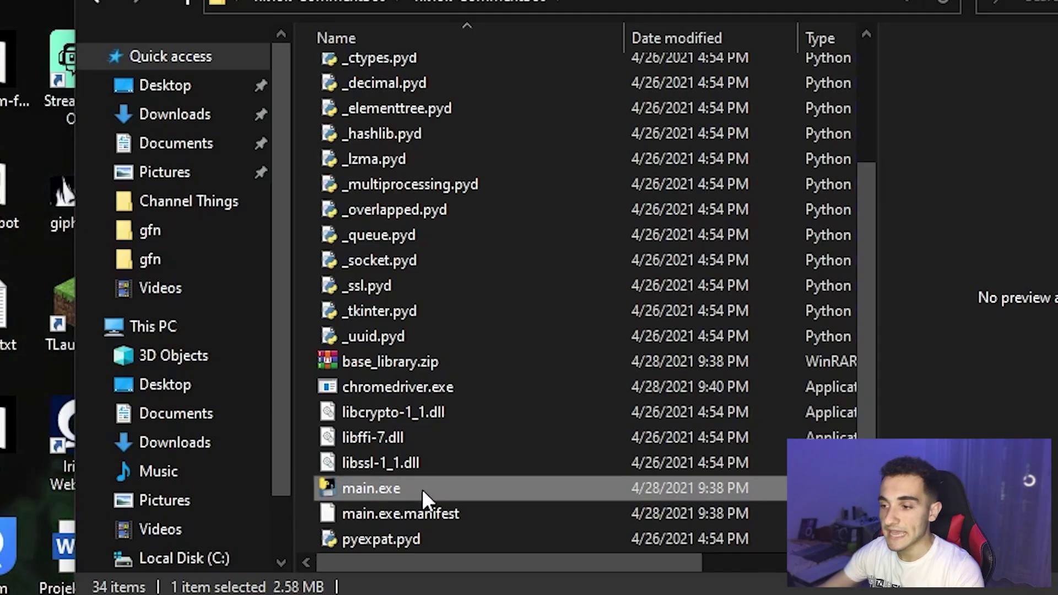
{"action": "scroll", "coordinate": [411, 485], "scroll_direction": "down", "scroll_amount": 2}
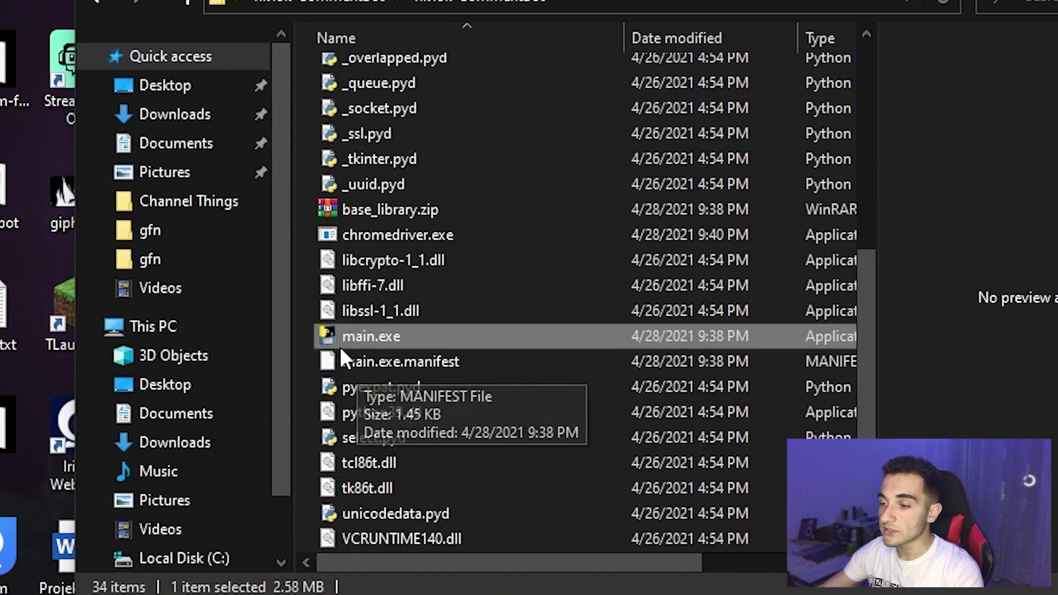
Step: Launch main.exe and arrange the bot window over the console window on the right
{"action": "double_click", "coordinate": [379, 336]}
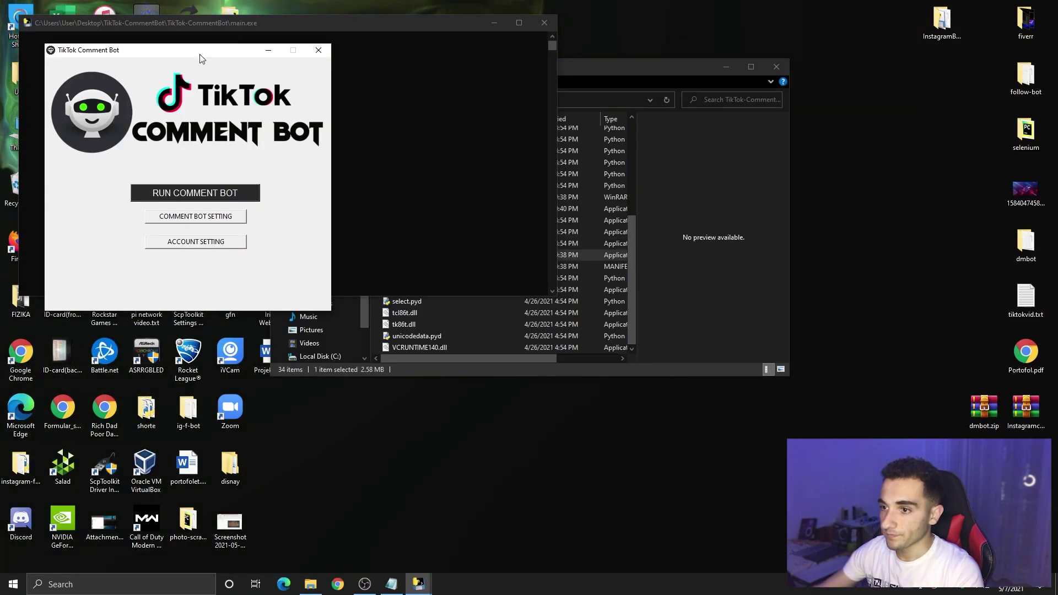
{"action": "left_click_drag", "start_coordinate": [199, 54], "coordinate": [277, 85]}
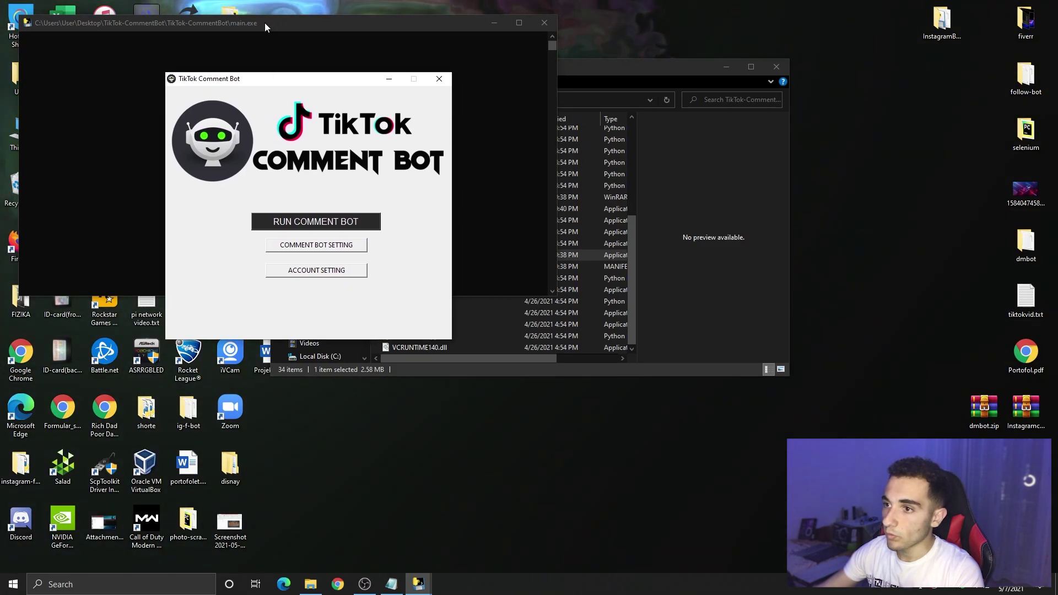
{"action": "left_click_drag", "start_coordinate": [356, 23], "coordinate": [812, 76]}
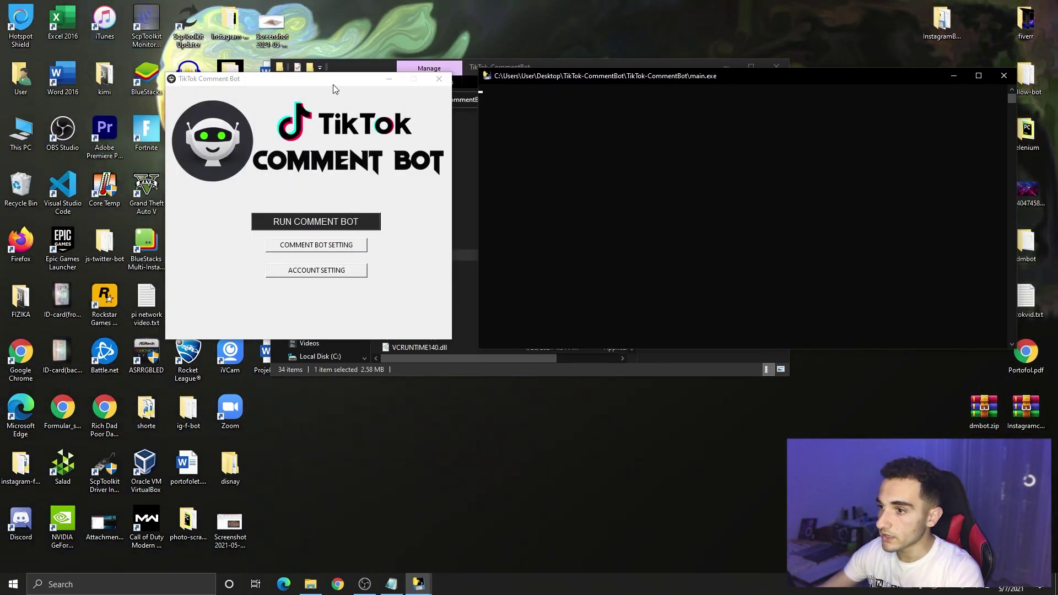
{"action": "left_click_drag", "start_coordinate": [334, 89], "coordinate": [714, 94]}
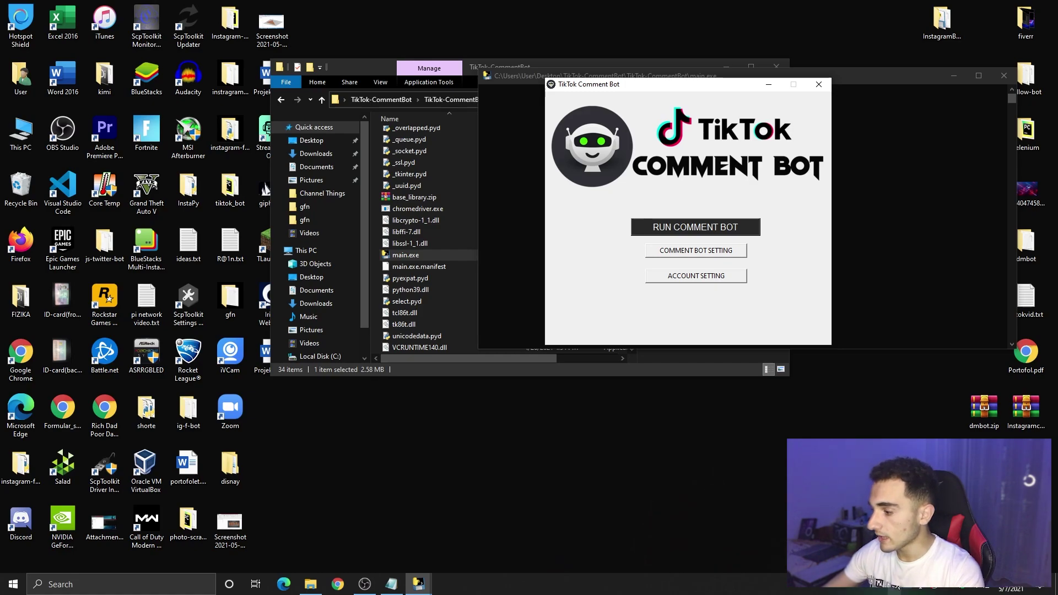
{"action": "left_click", "coordinate": [898, 589]}
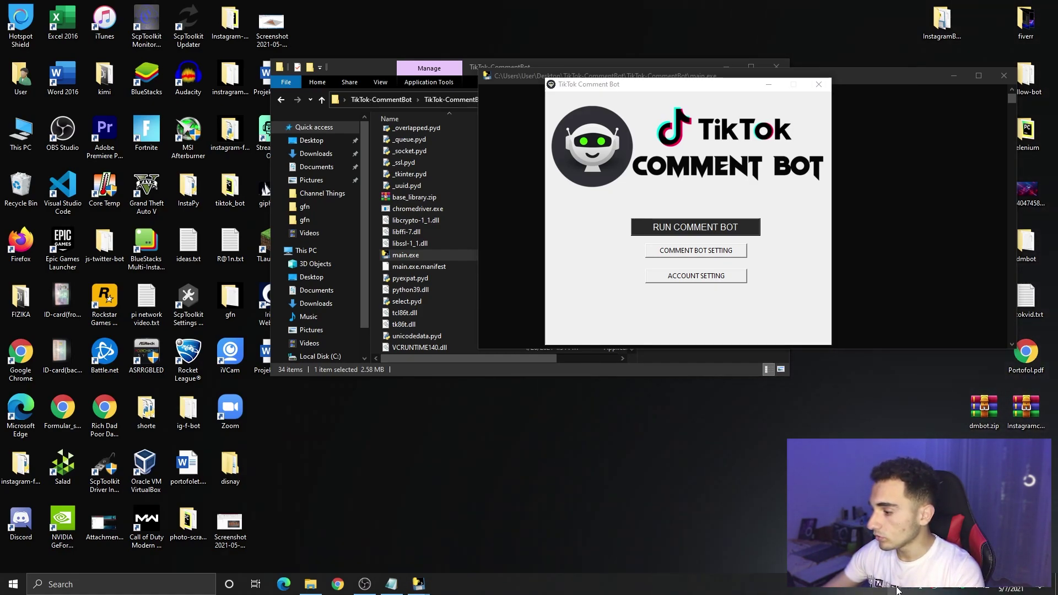
Step: Turn off real-time, cloud-delivered and tamper protection in Virus & threat protection settings, then close Windows Security
{"action": "left_click", "coordinate": [964, 589]}
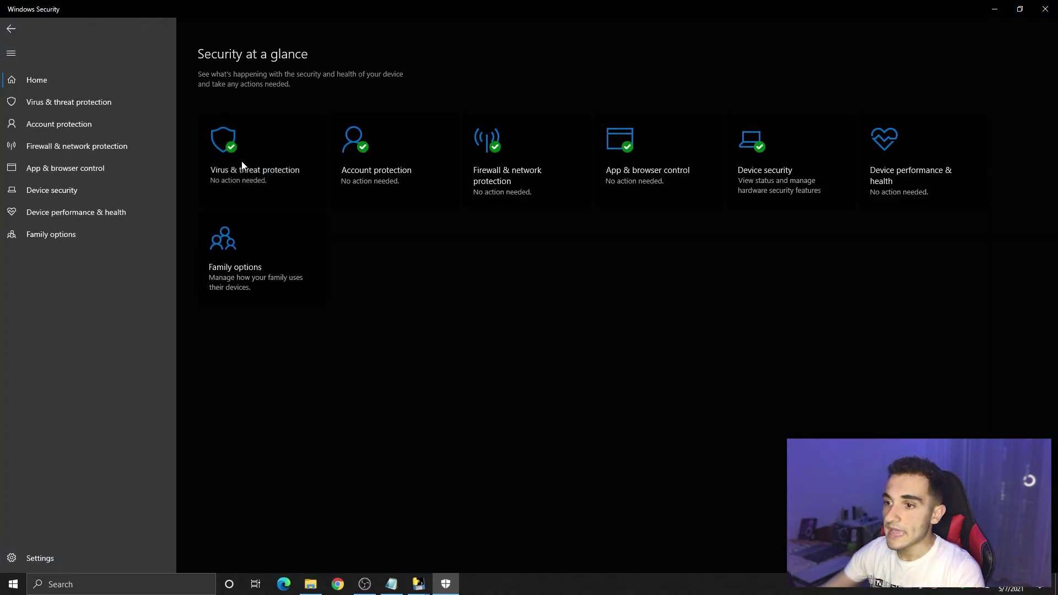
{"action": "left_click", "coordinate": [241, 161]}
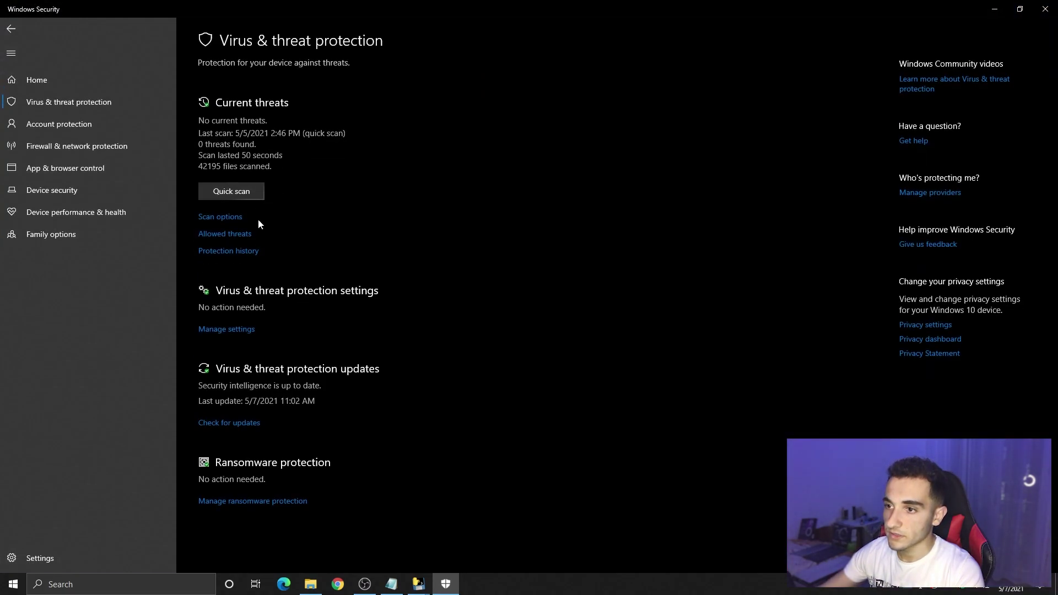
{"action": "left_click", "coordinate": [230, 330]}
{"action": "left_click", "coordinate": [215, 174]}
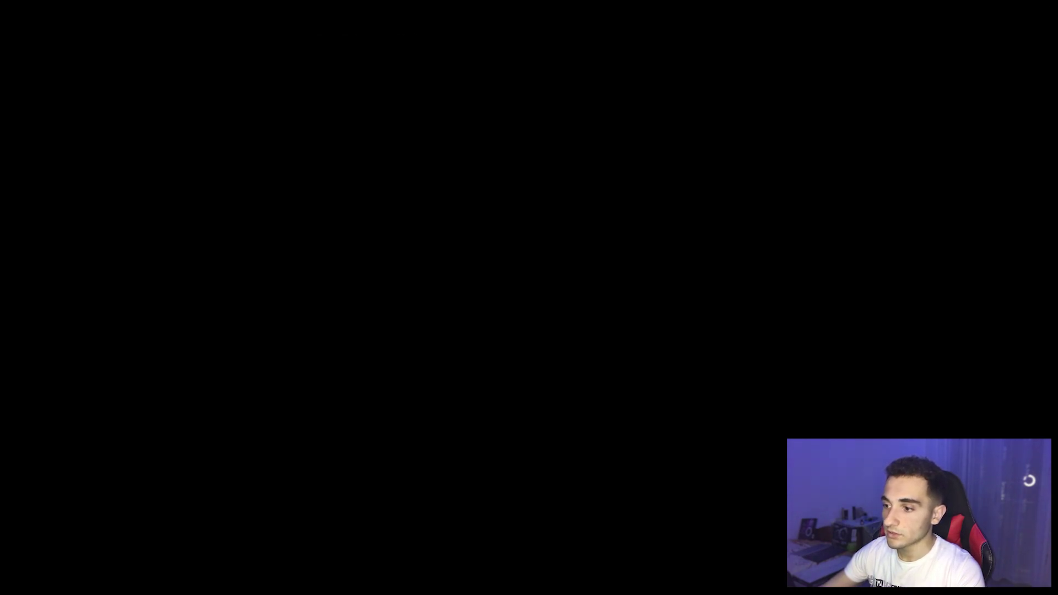
{"action": "left_click", "coordinate": [218, 401]}
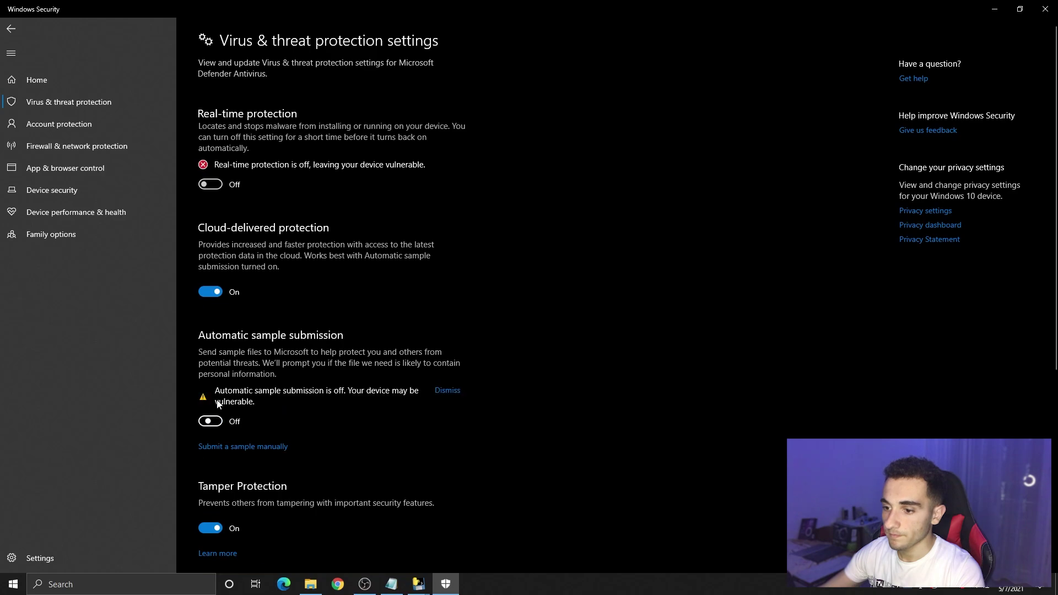
{"action": "left_click", "coordinate": [210, 292]}
{"action": "scroll", "coordinate": [221, 441], "scroll_direction": "down", "scroll_amount": 5}
{"action": "left_click", "coordinate": [209, 301]}
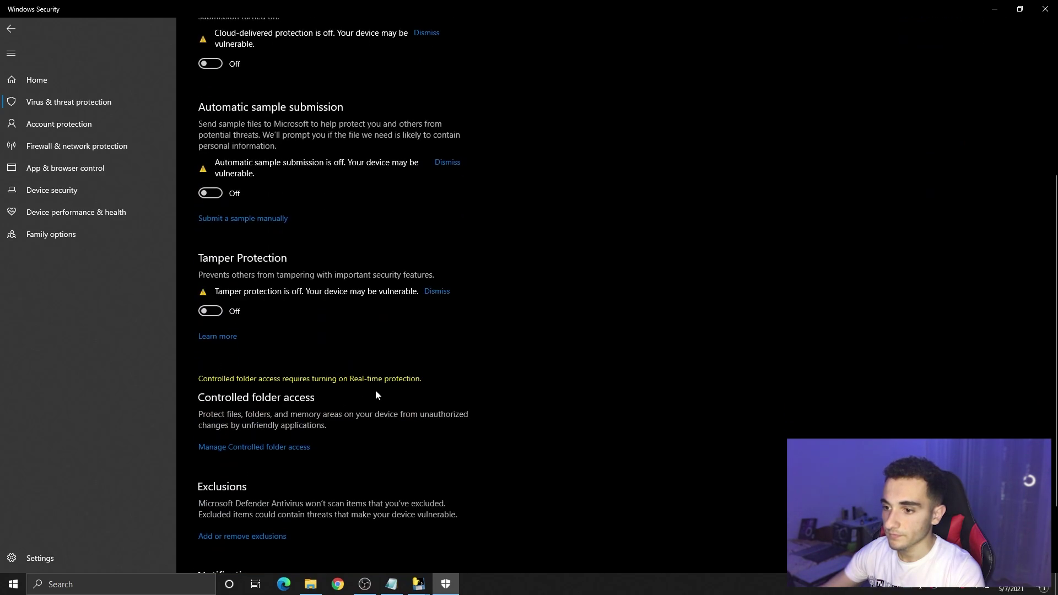
{"action": "left_click", "coordinate": [1053, 6]}
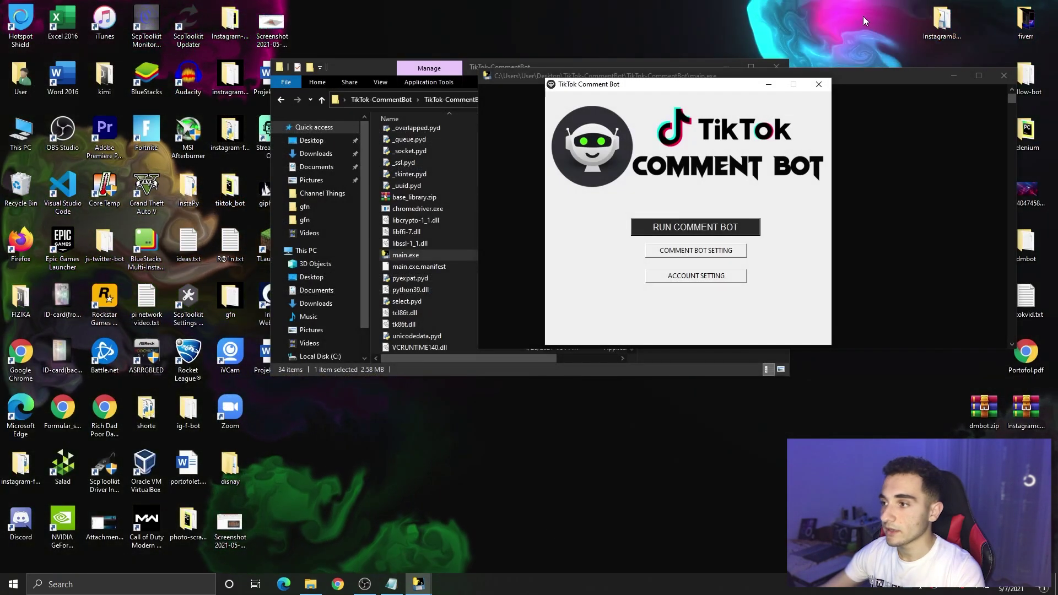
Step: Minimize Explorer, move the bot window to the upper left and click RUN COMMENT BOT
{"action": "mouse_move", "coordinate": [711, 92]}
{"action": "left_mouse_down"}
{"action": "mouse_move", "coordinate": [679, 110]}
{"action": "mouse_move", "coordinate": [699, 107]}
{"action": "left_mouse_up"}
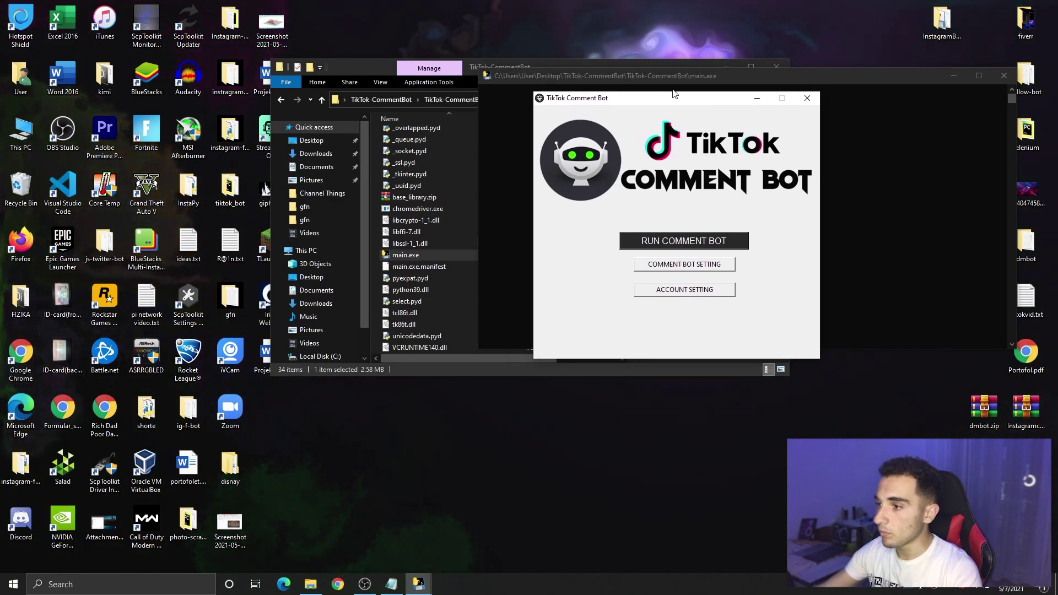
{"action": "left_click", "coordinate": [723, 64]}
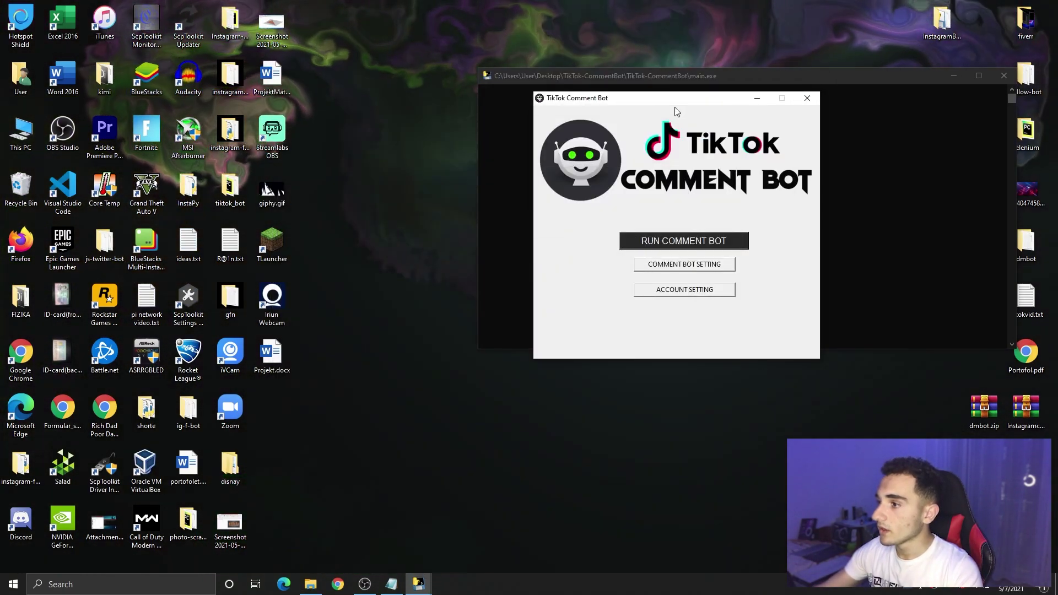
{"action": "left_click_drag", "start_coordinate": [675, 107], "coordinate": [696, 103]}
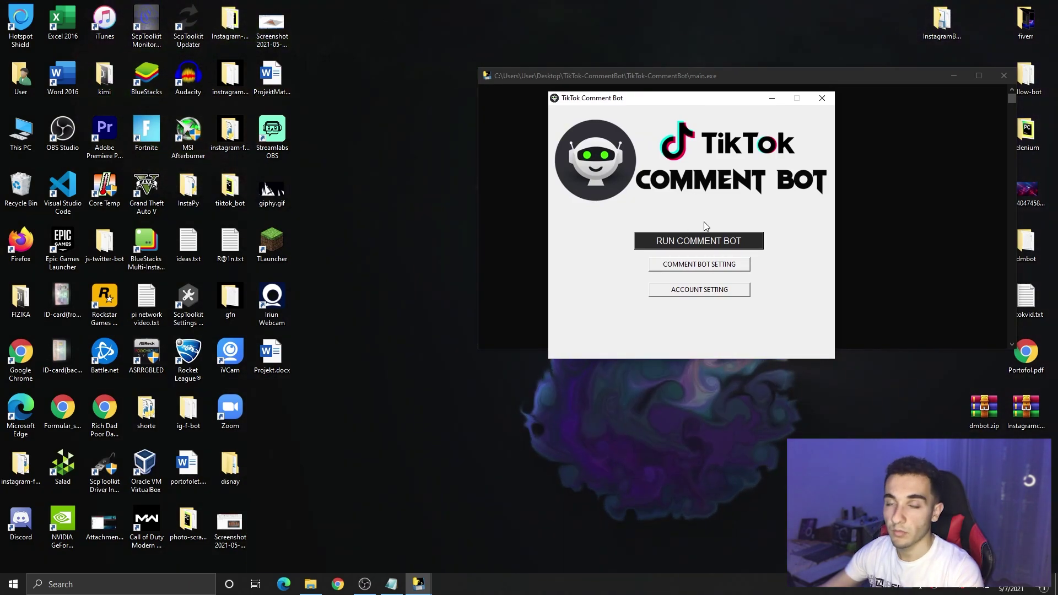
{"action": "left_click_drag", "start_coordinate": [704, 104], "coordinate": [315, 73]}
{"action": "left_click", "coordinate": [318, 210]}
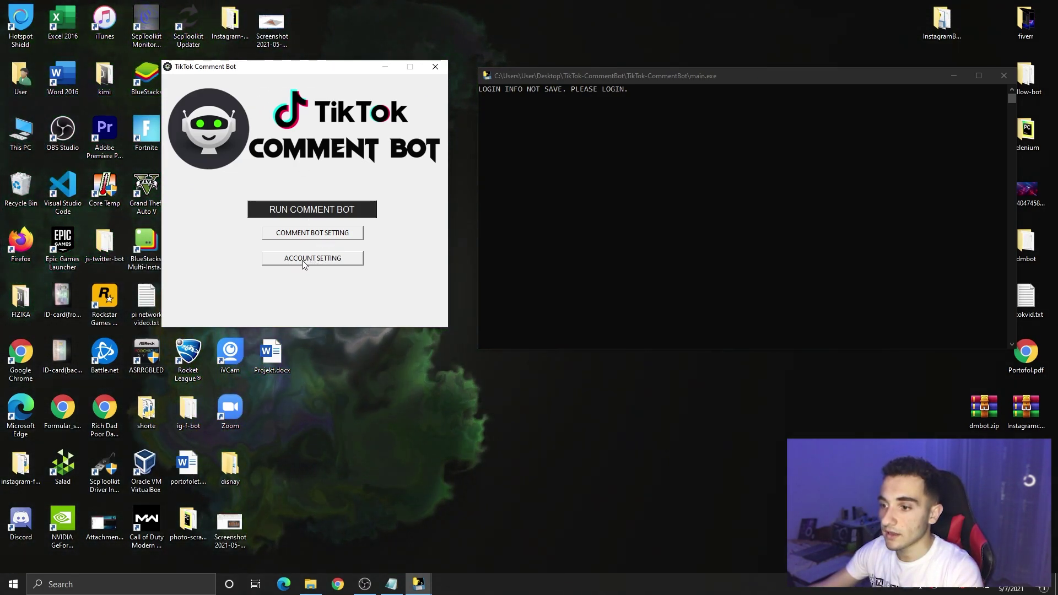
Step: Open the account and proxy settings and try placeholder text in the proxy username field
{"action": "left_click", "coordinate": [311, 264]}
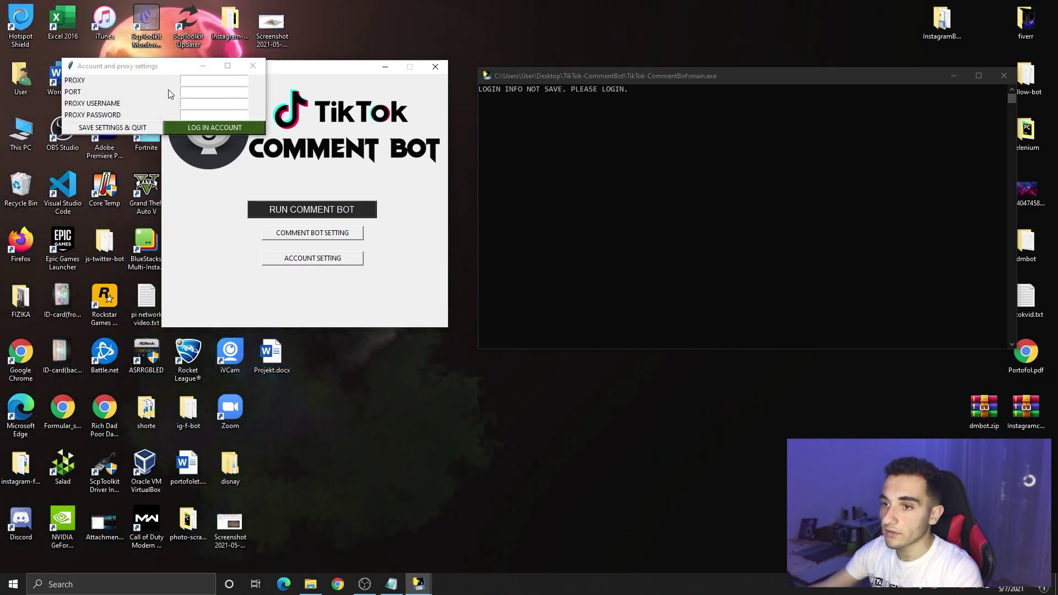
{"action": "left_click_drag", "start_coordinate": [163, 71], "coordinate": [601, 153]}
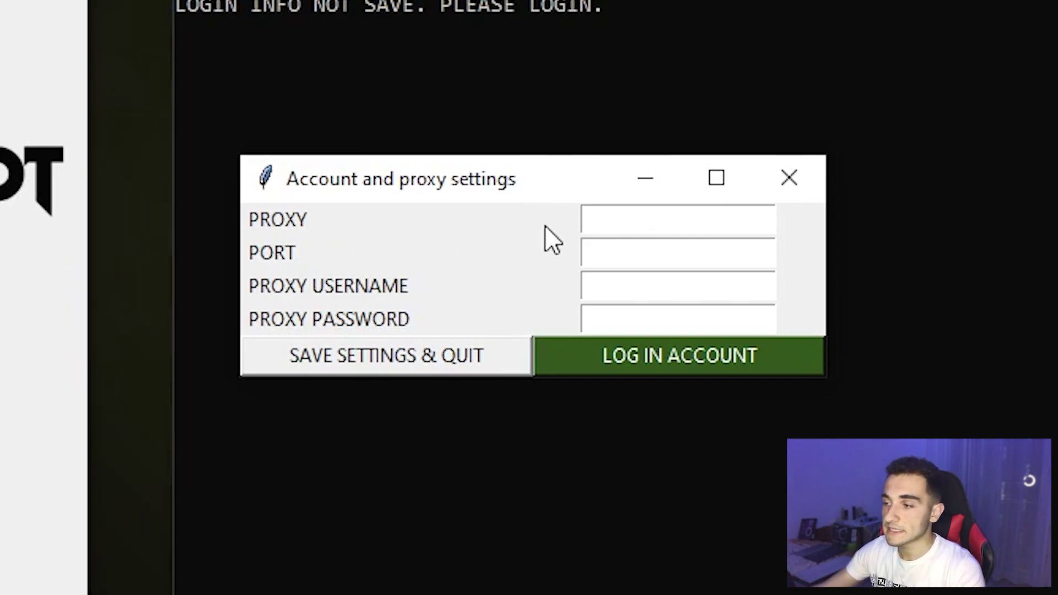
{"action": "left_click", "coordinate": [600, 264]}
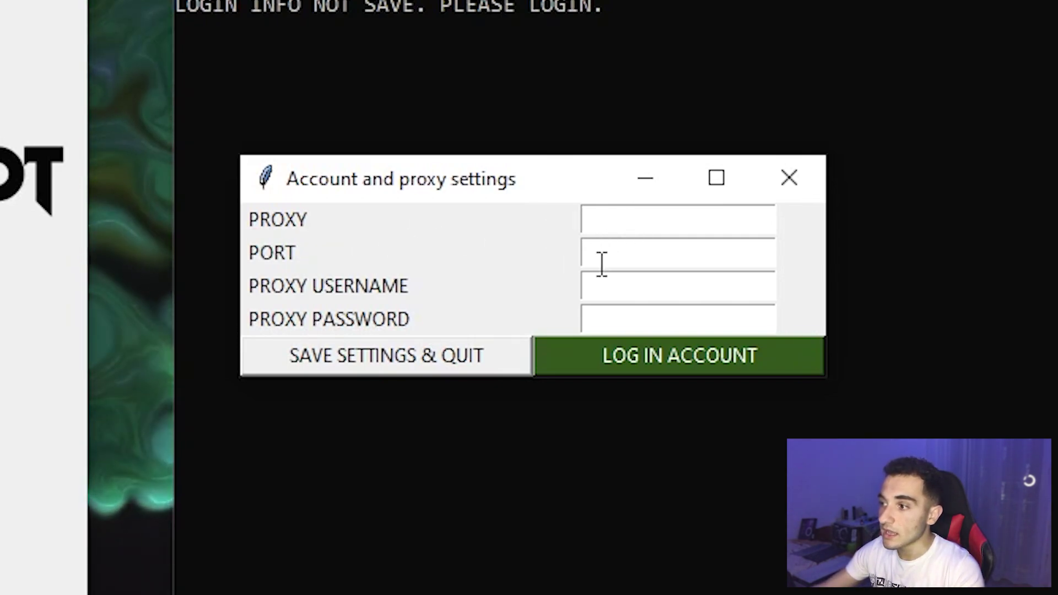
{"action": "left_click", "coordinate": [626, 220]}
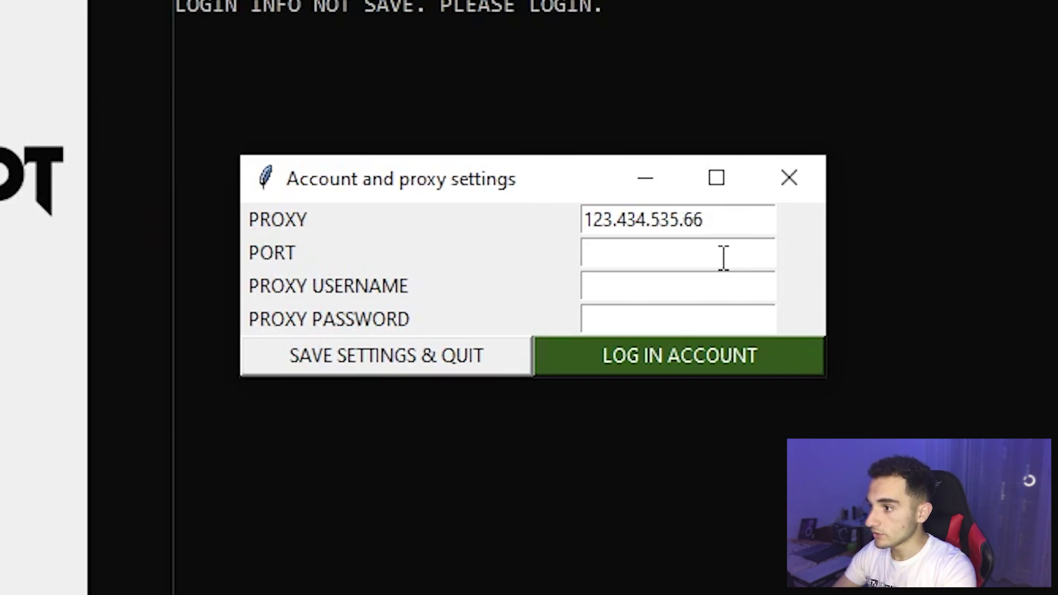
{"action": "left_click_drag", "start_coordinate": [712, 221], "coordinate": [579, 229]}
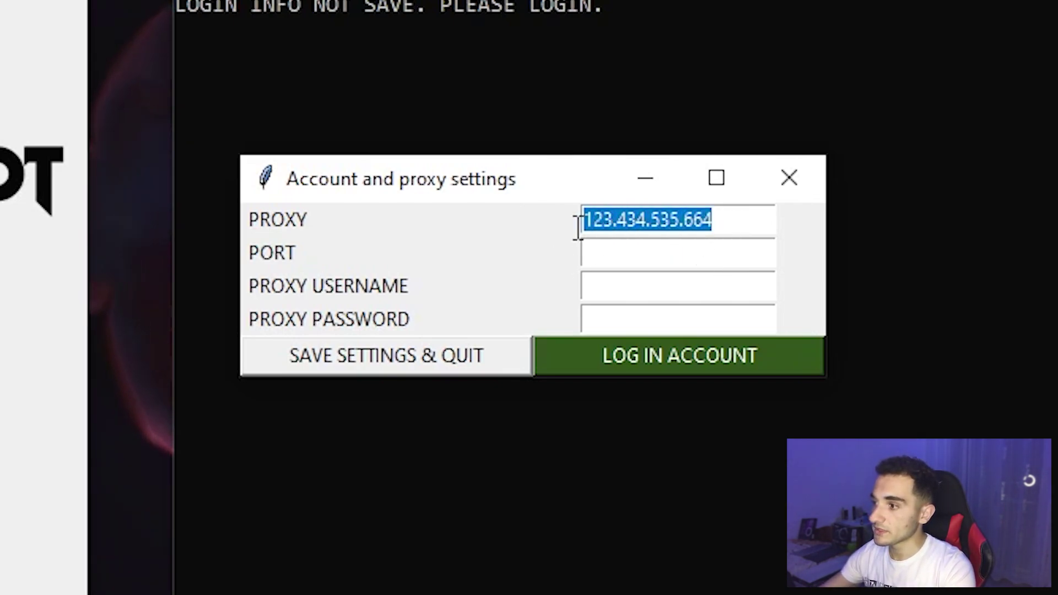
{"action": "left_click", "coordinate": [626, 251]}
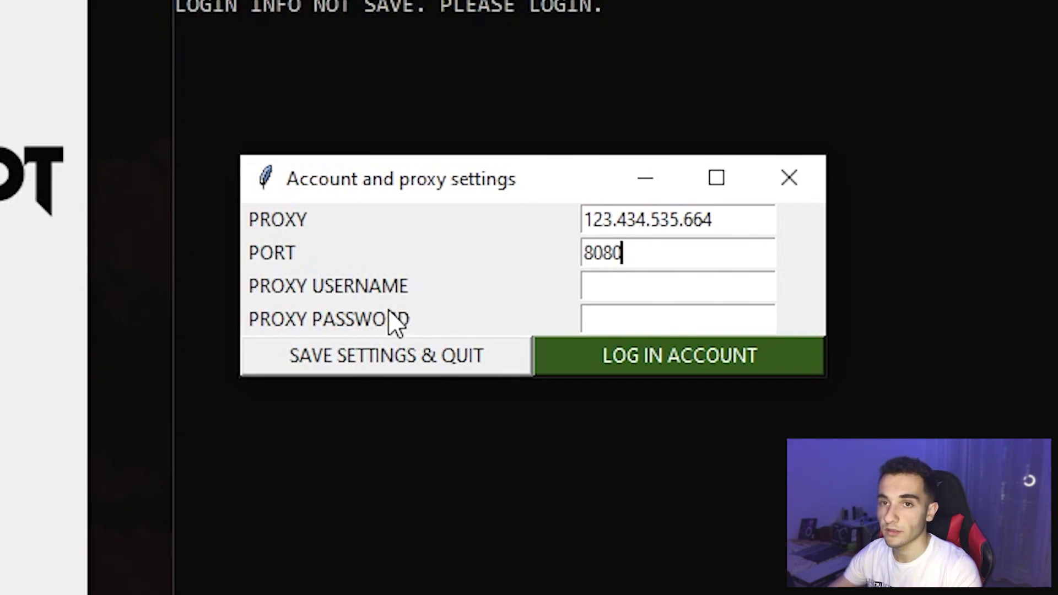
{"action": "left_click", "coordinate": [600, 283]}
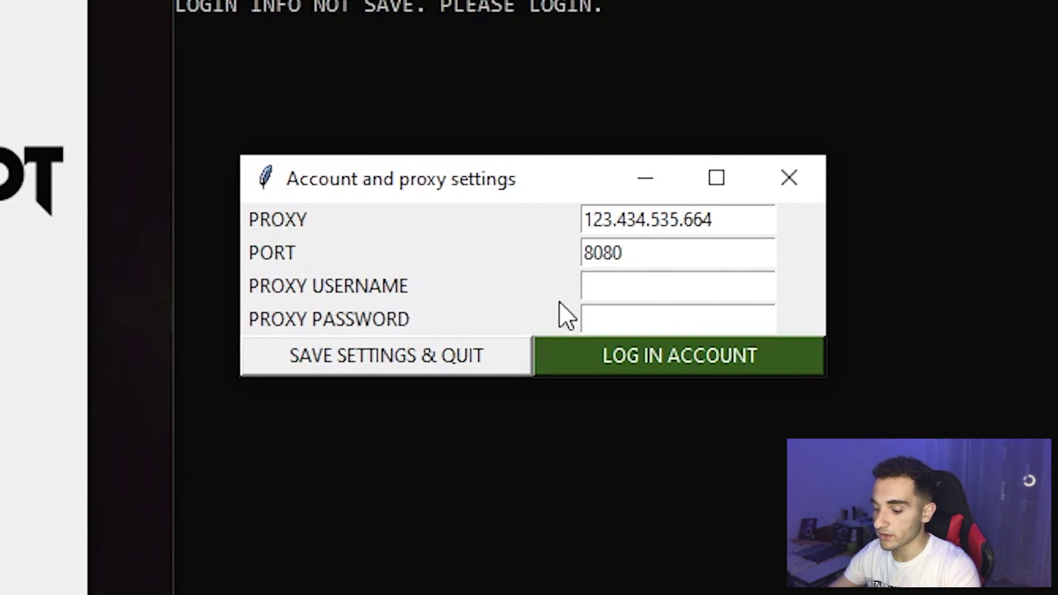
{"action": "type", "text": "rerere"}
{"action": "key", "text": "ctrl+a"}
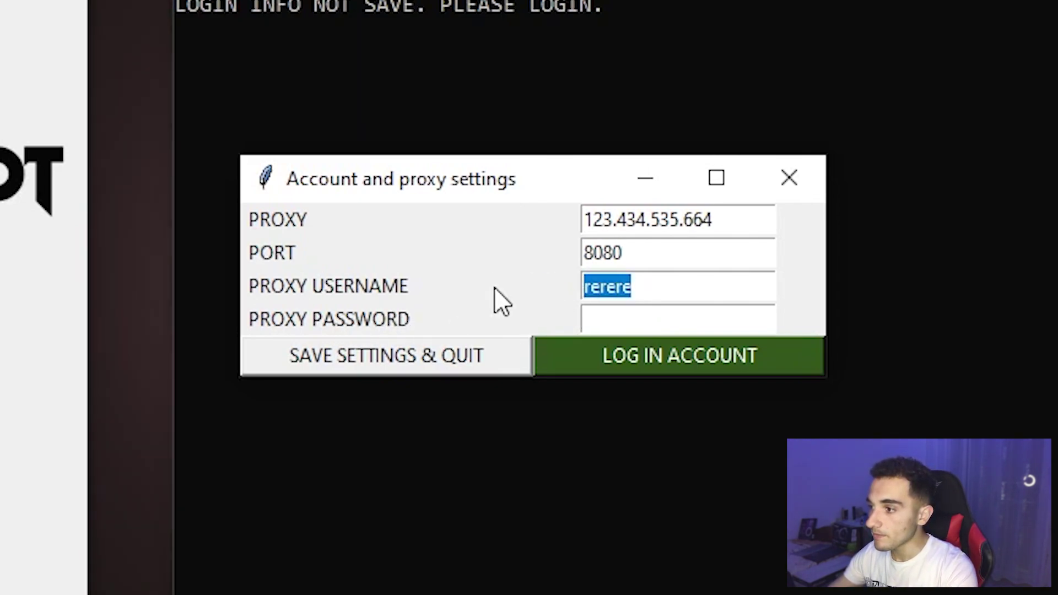
{"action": "type", "text": "usernaem"}
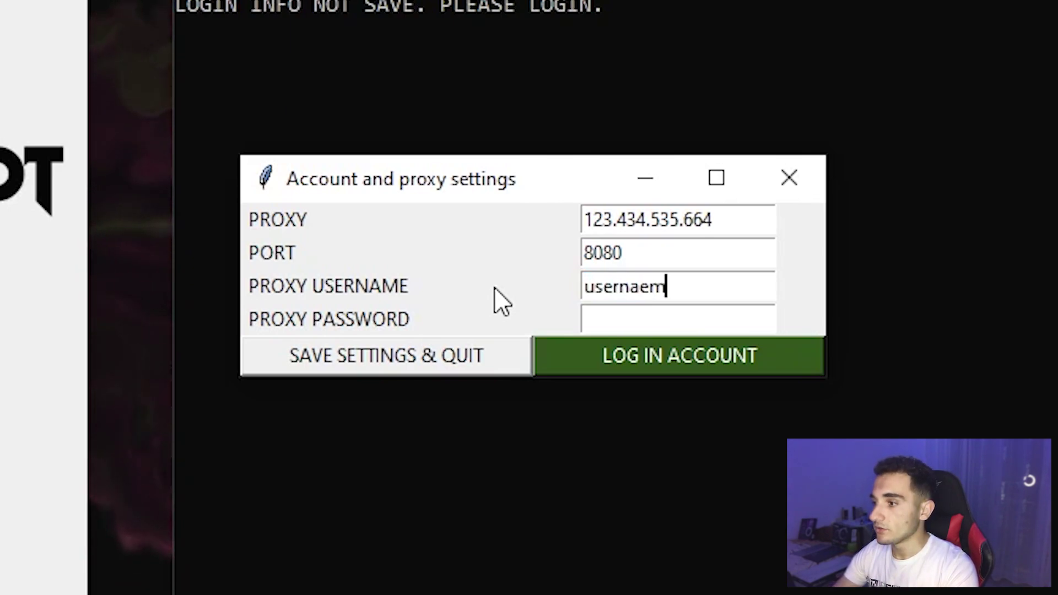
Step: Clear the proxy password, proxy username, port 8080 and proxy address 123.434.535.664
{"action": "left_click", "coordinate": [666, 325]}
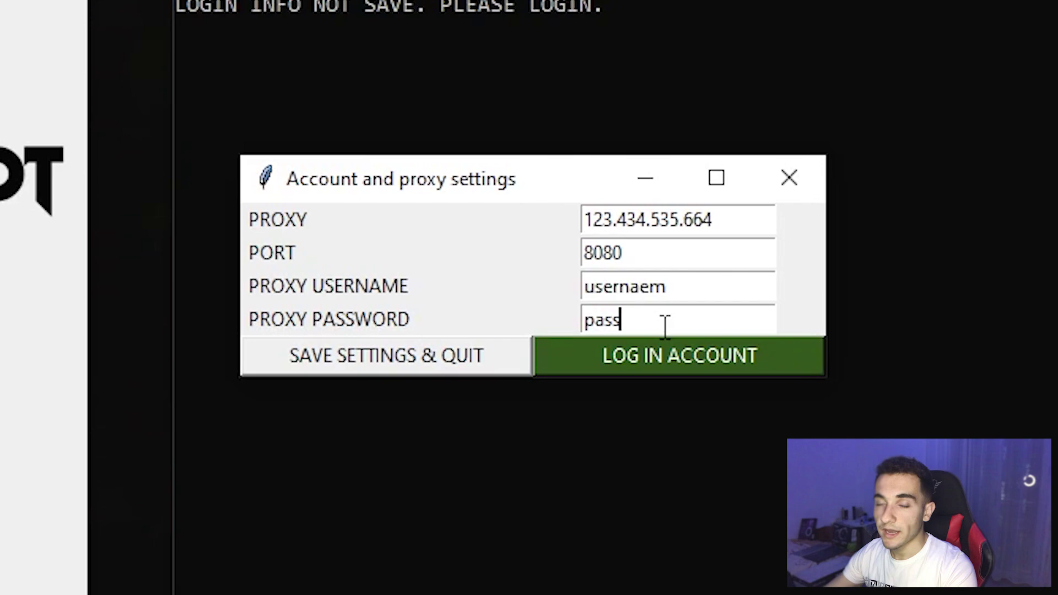
{"action": "key", "text": "ctrl+a"}
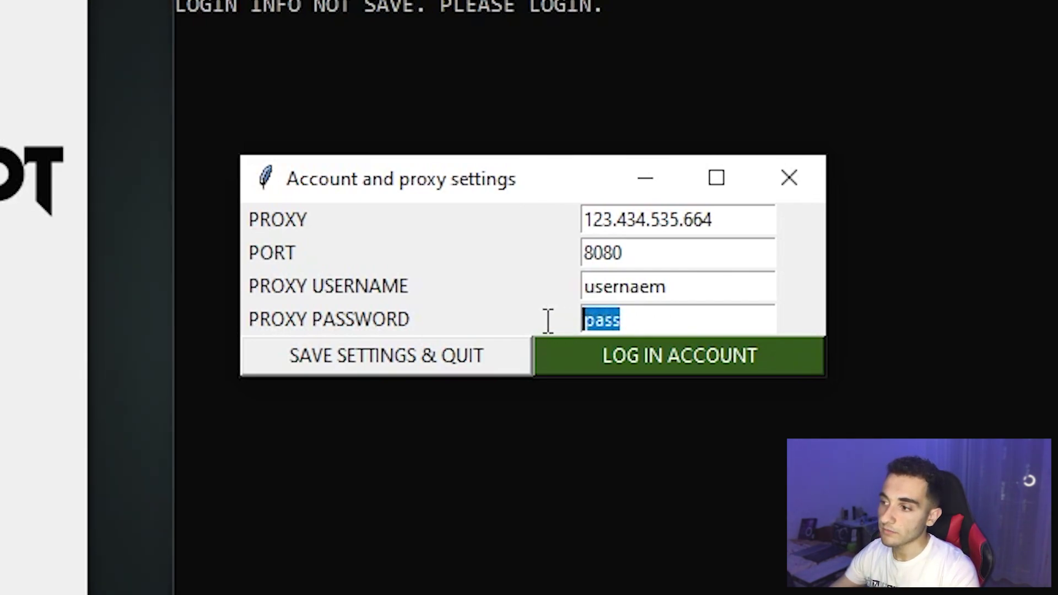
{"action": "key", "text": "BackSpace"}
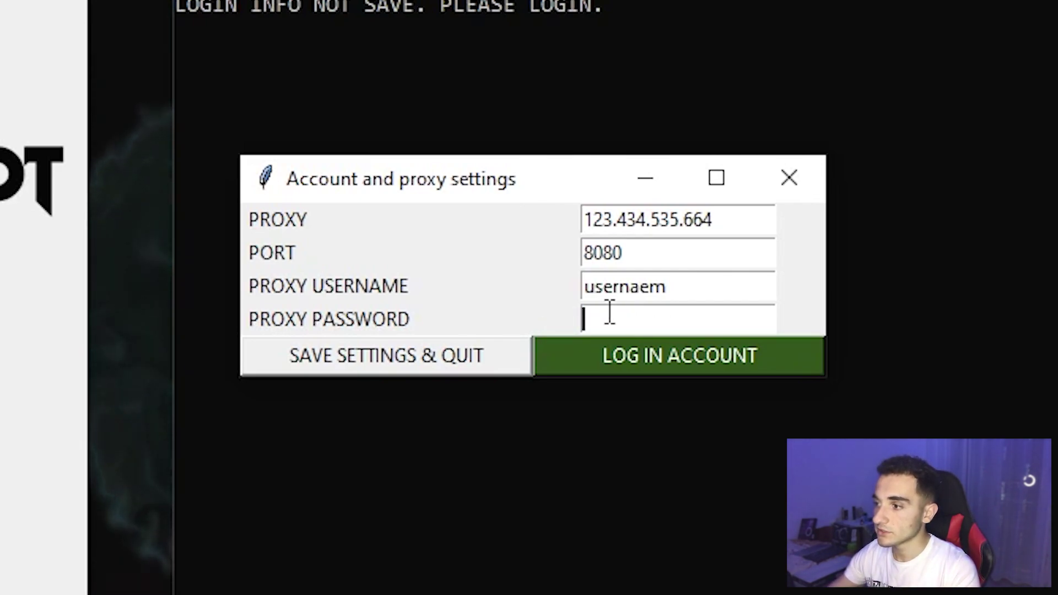
{"action": "left_click", "coordinate": [685, 288]}
{"action": "key", "text": "ctrl+a"}
{"action": "key", "text": "BackSpace"}
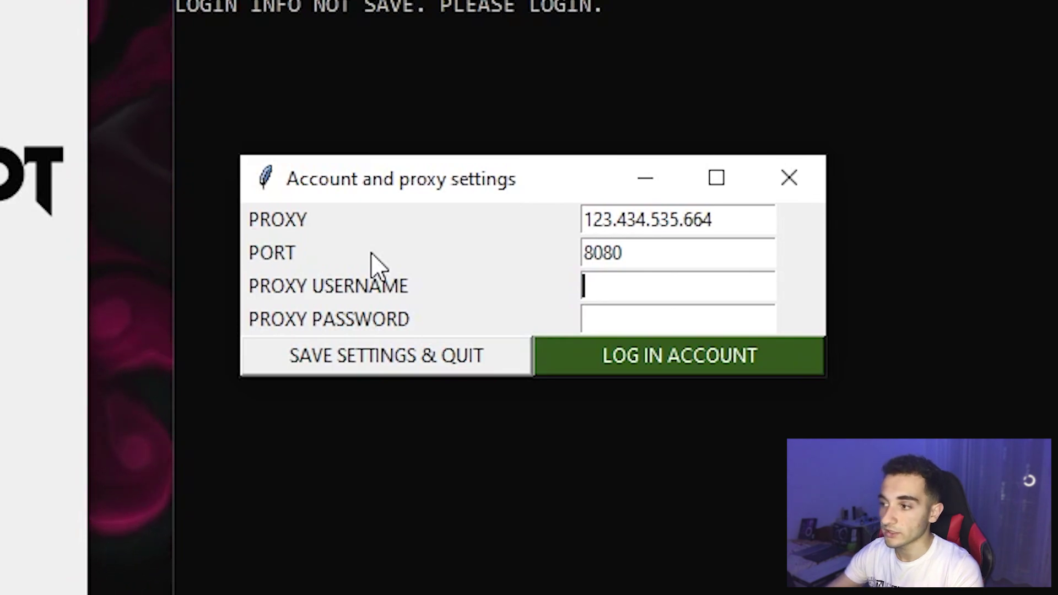
{"action": "left_click_drag", "start_coordinate": [578, 264], "coordinate": [402, 276]}
{"action": "key", "text": "BackSpace"}
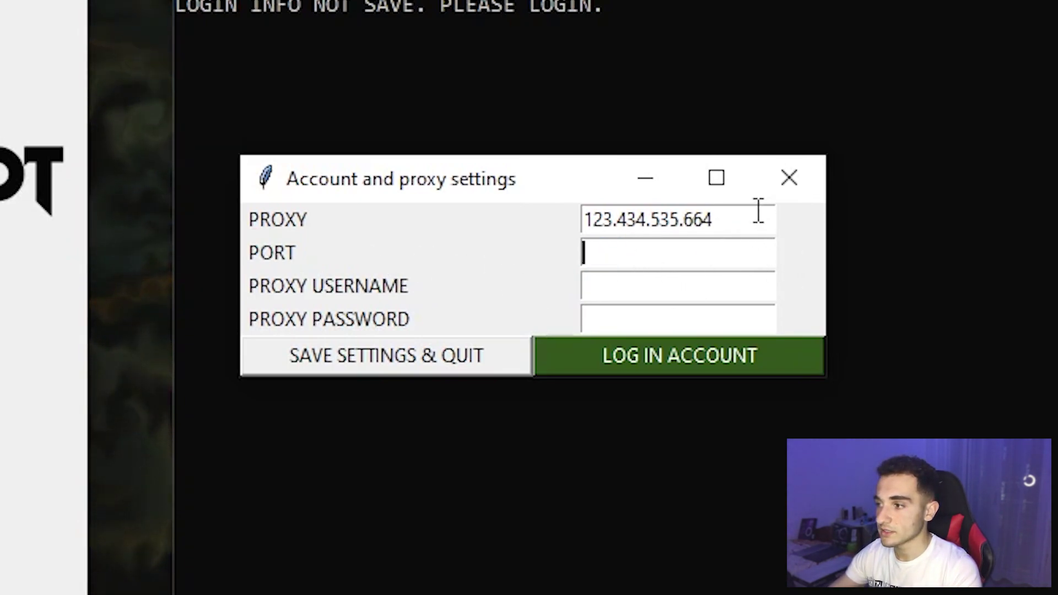
{"action": "left_click_drag", "start_coordinate": [759, 211], "coordinate": [93, 217]}
{"action": "key", "text": "BackSpace"}
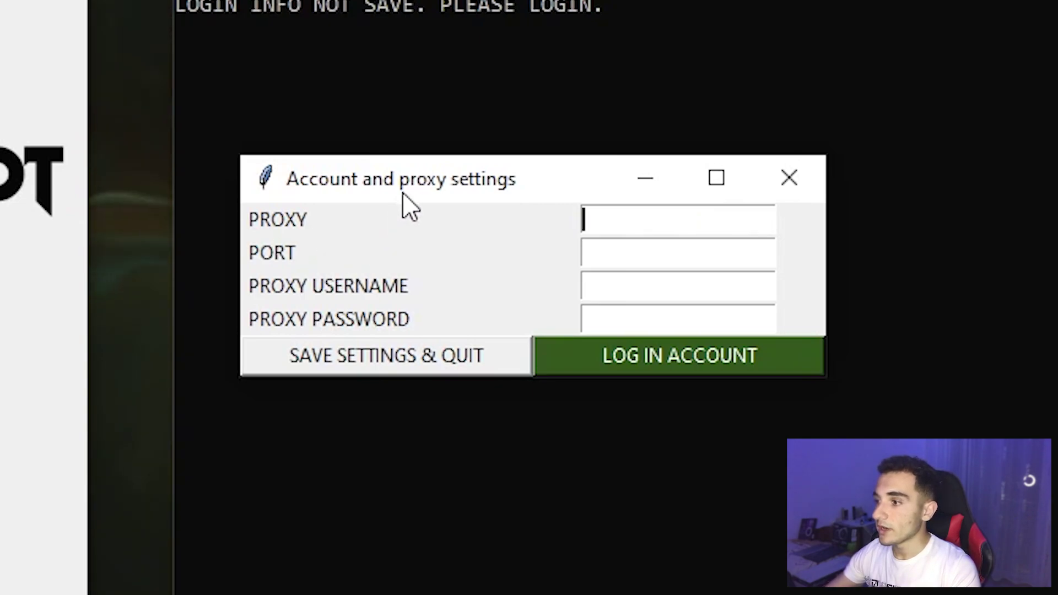
{"action": "left_click_drag", "start_coordinate": [403, 193], "coordinate": [444, 186]}
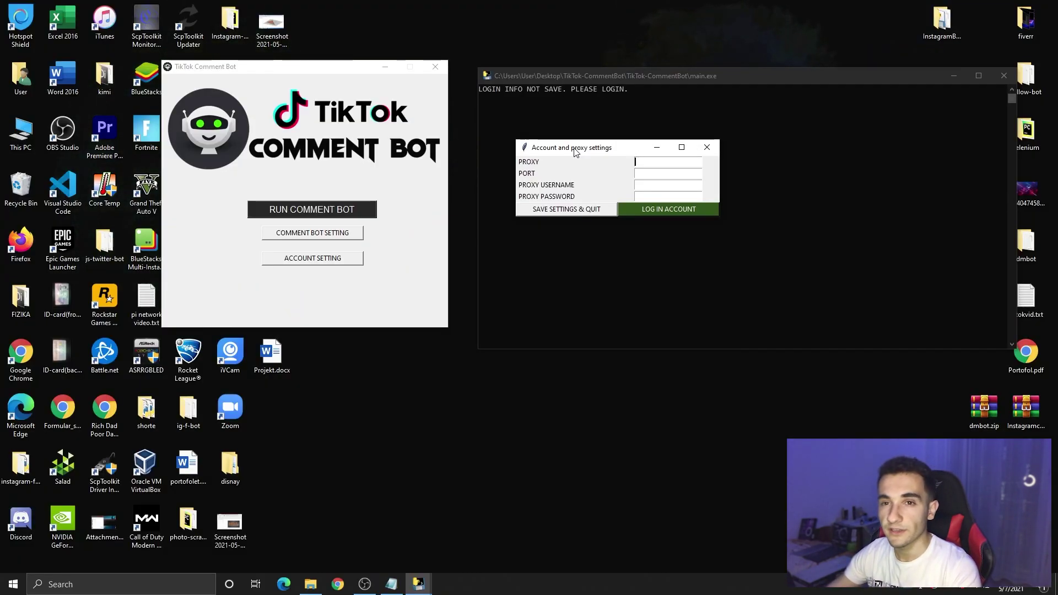
Step: Start the account login and allow main.exe through the Windows Defender Firewall
{"action": "left_click", "coordinate": [668, 208]}
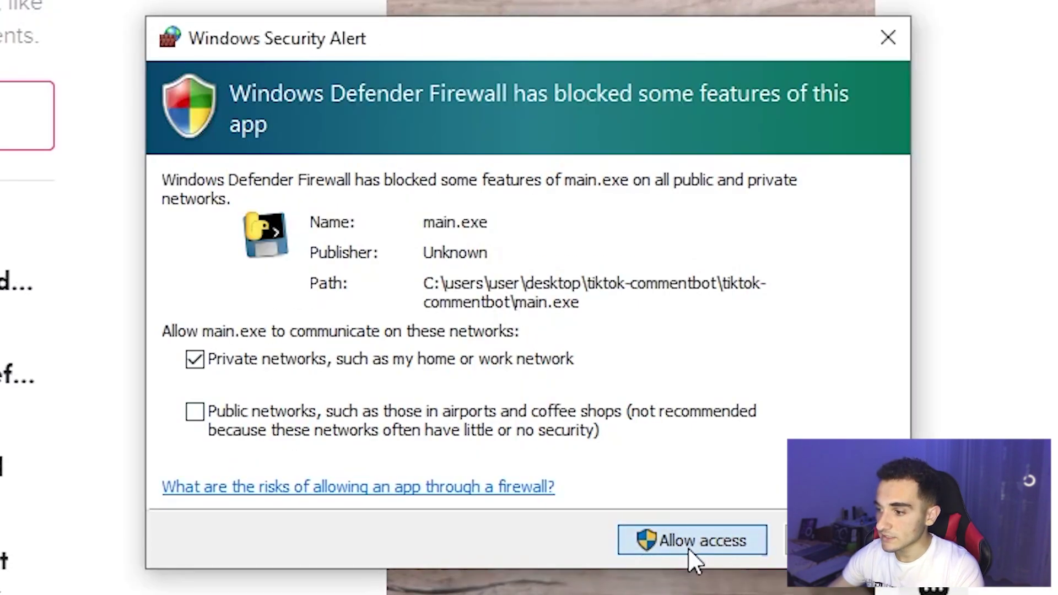
{"action": "left_click", "coordinate": [678, 551]}
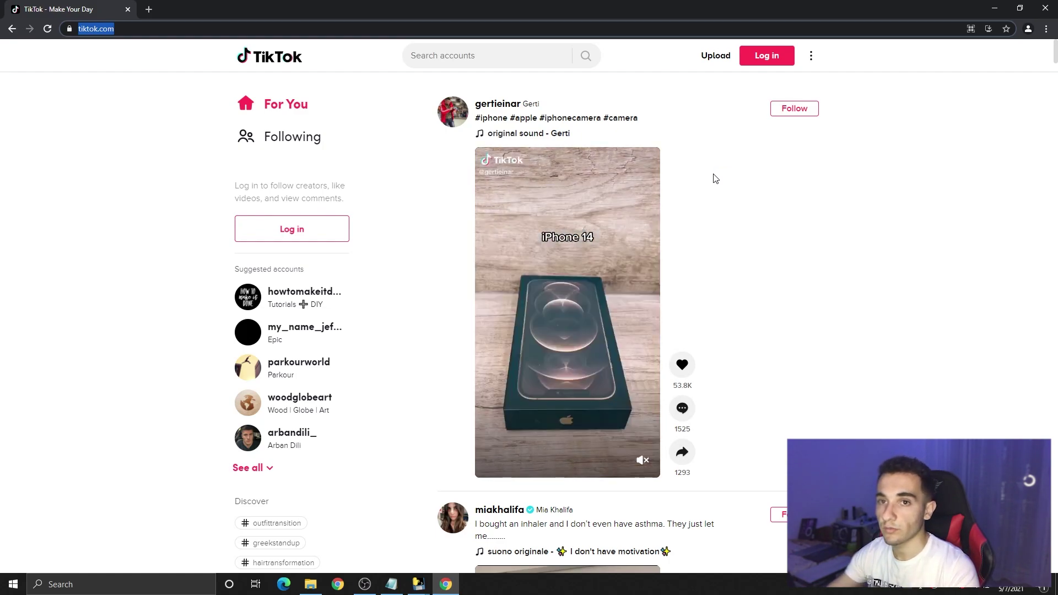
Step: Log in to tiktok.com with the Use QR code option, scanning it with the phone app
{"action": "left_click", "coordinate": [768, 62]}
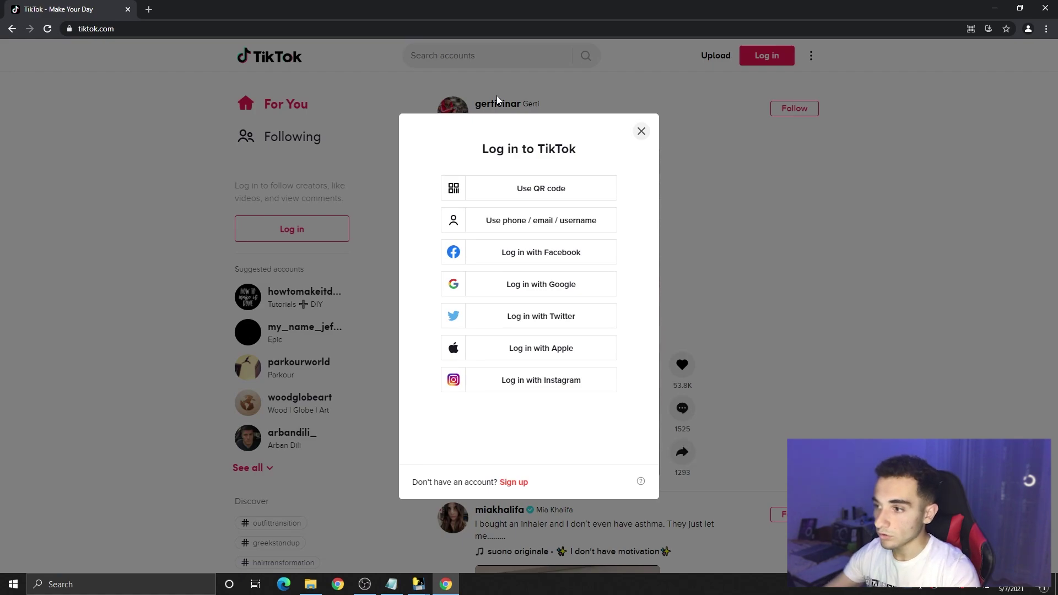
{"action": "left_click", "coordinate": [531, 187]}
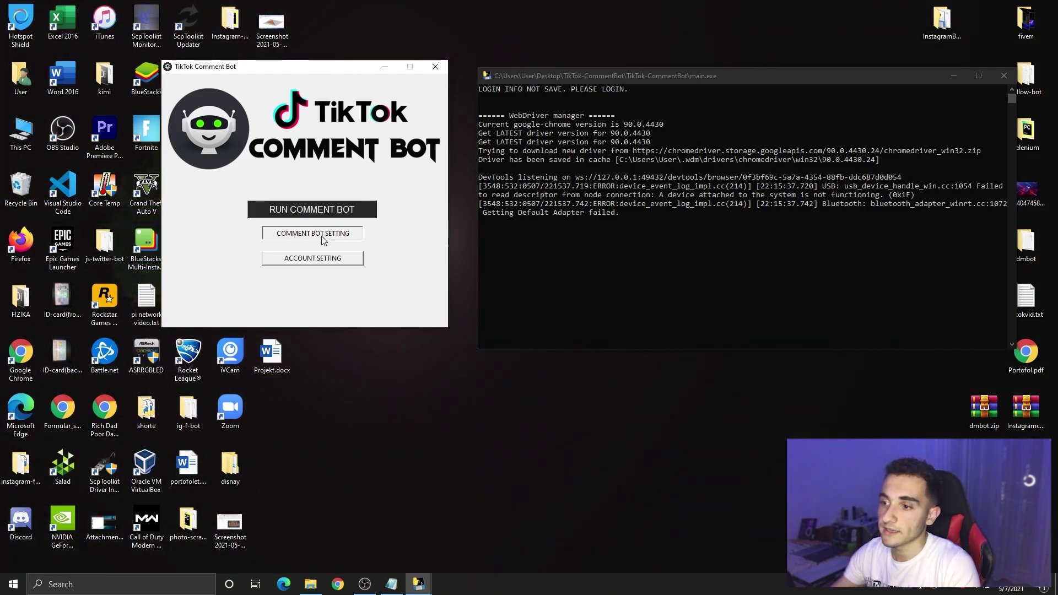
Step: Save comments 'Nice post!', 'Great.', 'Beautiful!', hashtags fyp, hacking, coding, and 4 posts in Comment Bot Setting
{"action": "left_click", "coordinate": [323, 235]}
{"action": "left_click_drag", "start_coordinate": [227, 138], "coordinate": [594, 152]}
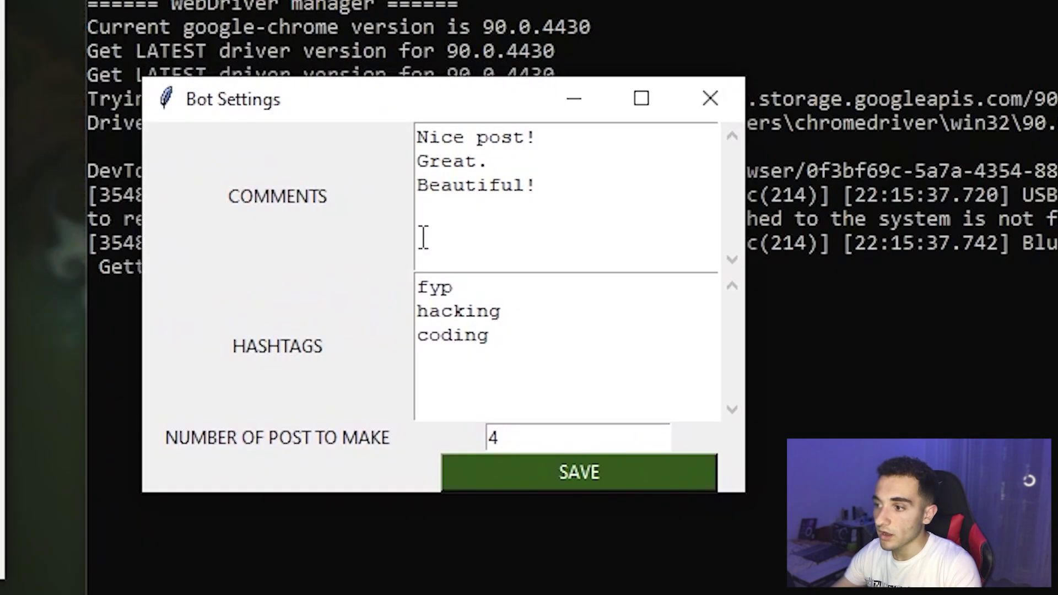
{"action": "left_click_drag", "start_coordinate": [536, 190], "coordinate": [385, 139]}
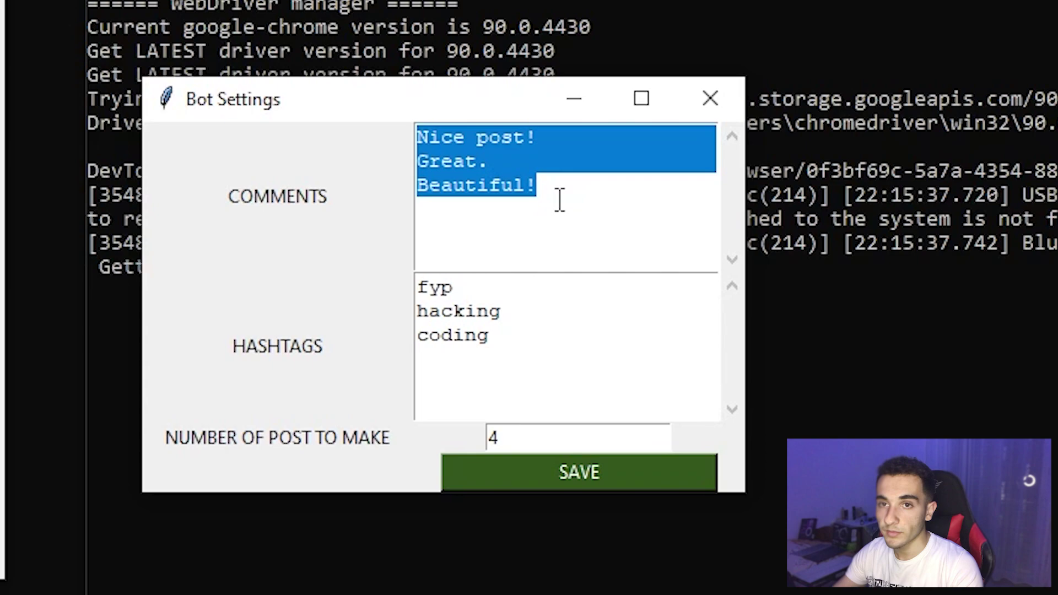
{"action": "left_click", "coordinate": [527, 335]}
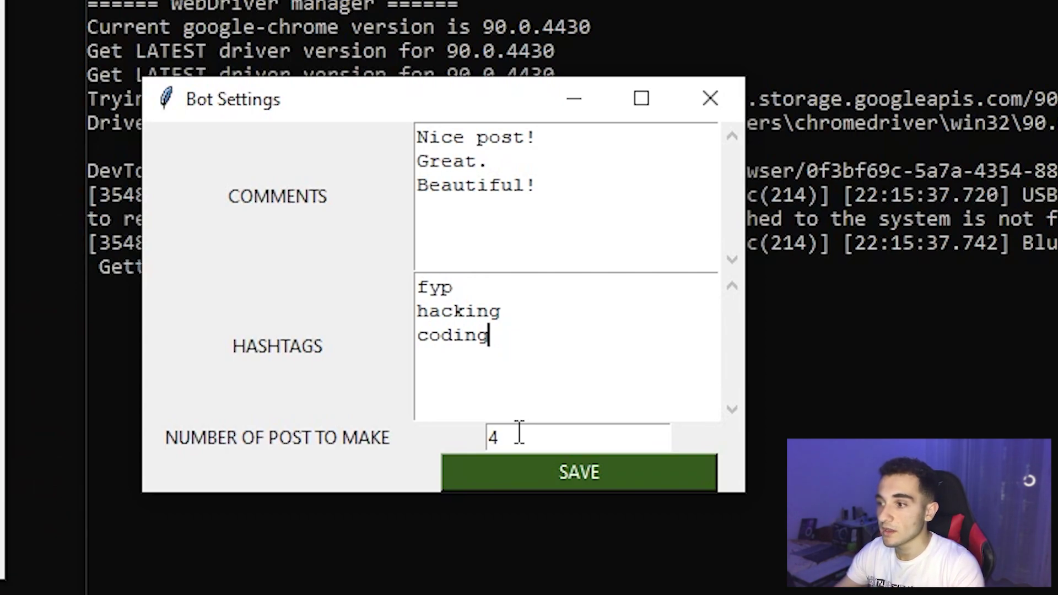
{"action": "left_click_drag", "start_coordinate": [453, 288], "coordinate": [416, 273]}
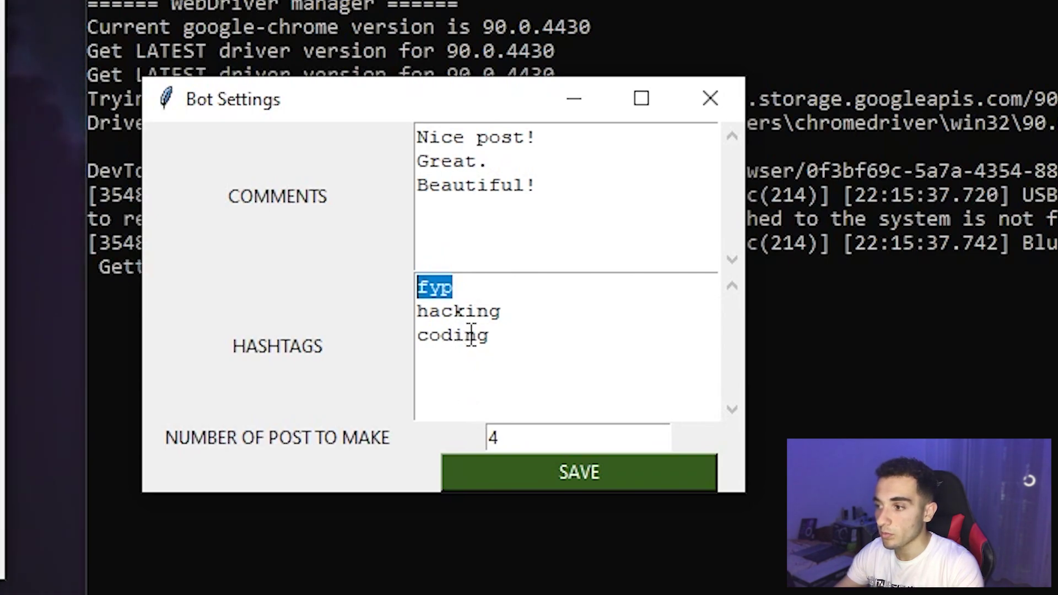
{"action": "left_click_drag", "start_coordinate": [502, 311], "coordinate": [418, 323]}
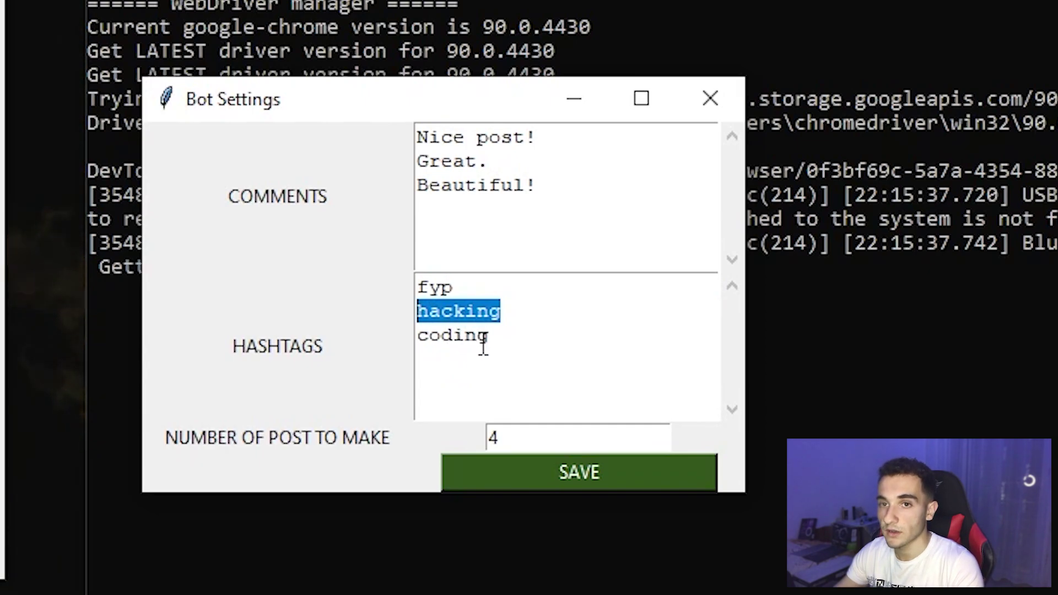
{"action": "left_click", "coordinate": [529, 437]}
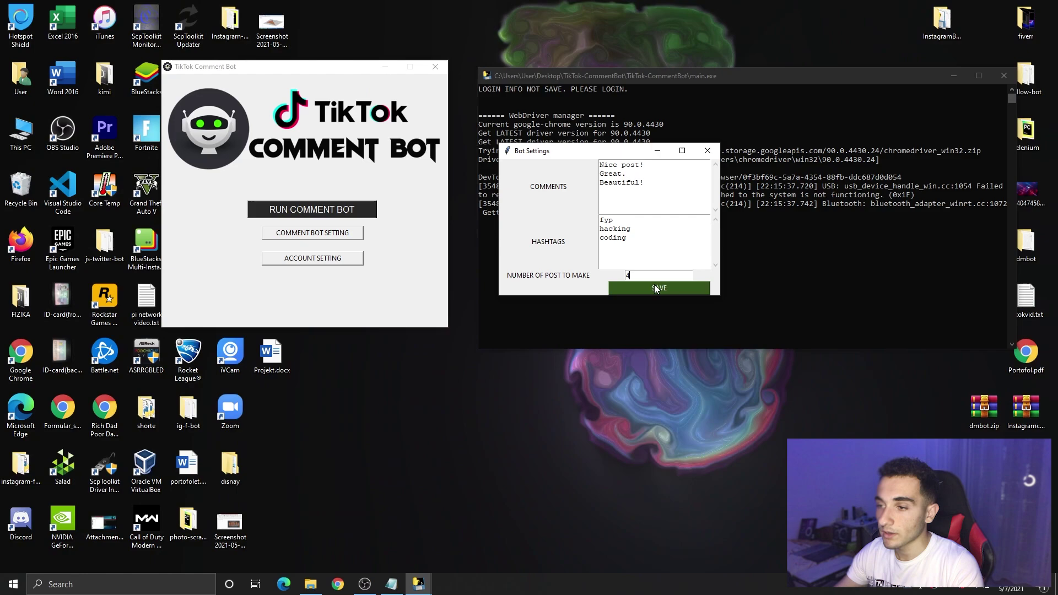
{"action": "left_click", "coordinate": [656, 288]}
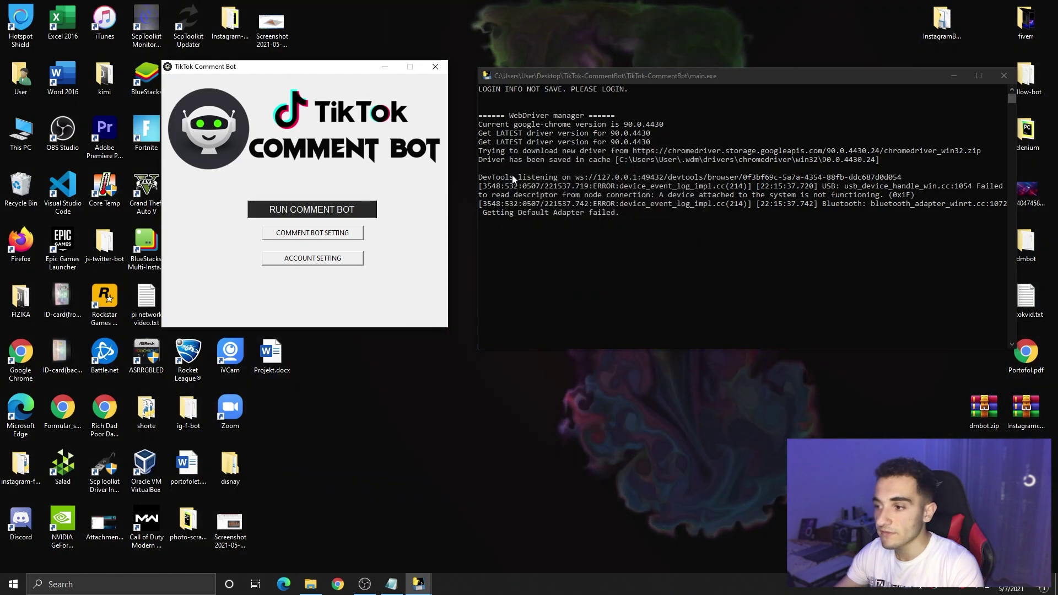
Step: Run the comment bot so Chrome opens TikTok's #fyp page at tiktok.com/tag/fyp
{"action": "left_click_drag", "start_coordinate": [304, 81], "coordinate": [684, 95]}
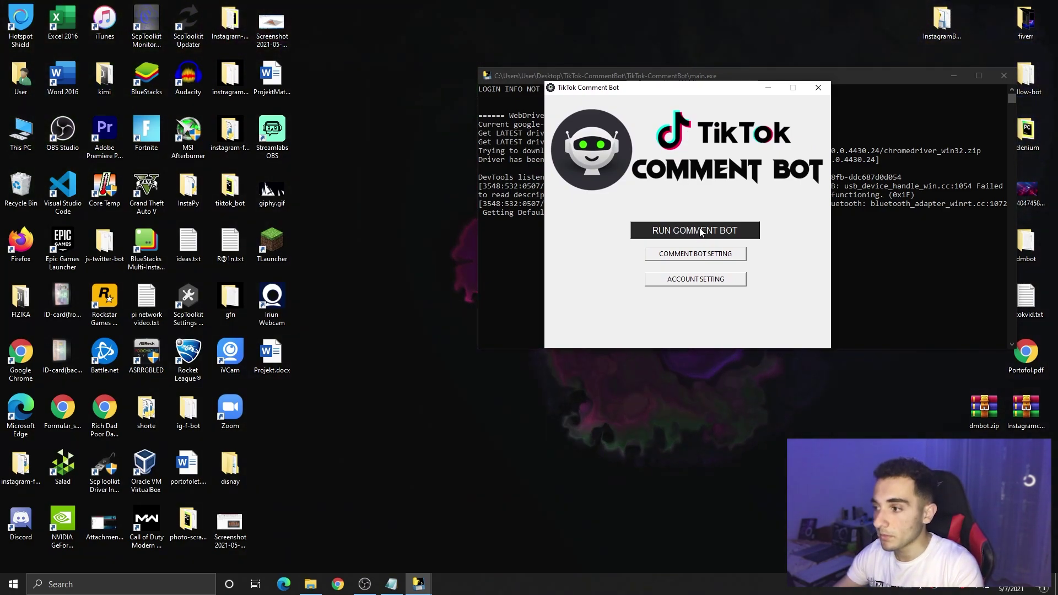
{"action": "left_click_drag", "start_coordinate": [706, 88], "coordinate": [290, 41]}
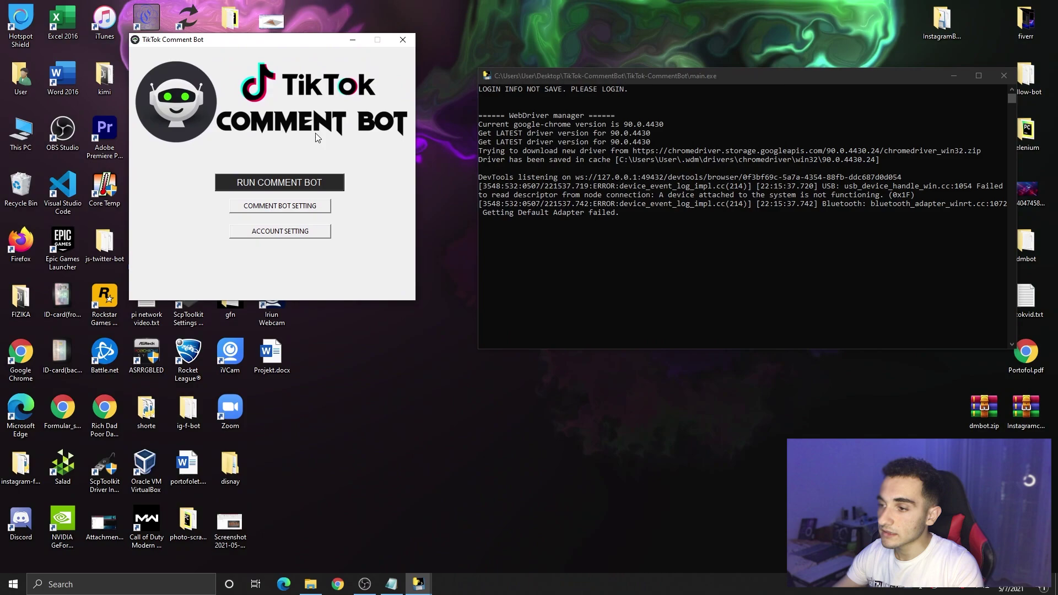
{"action": "left_click", "coordinate": [276, 187]}
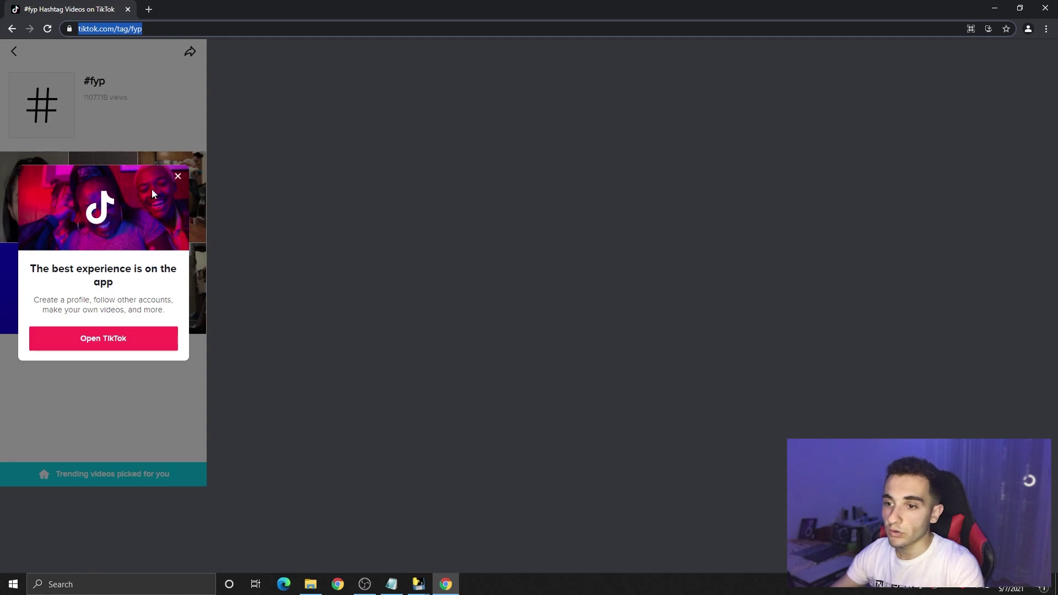
Step: Dismiss the Open TikTok app prompt and scroll down the #fyp video grid
{"action": "left_click", "coordinate": [178, 177]}
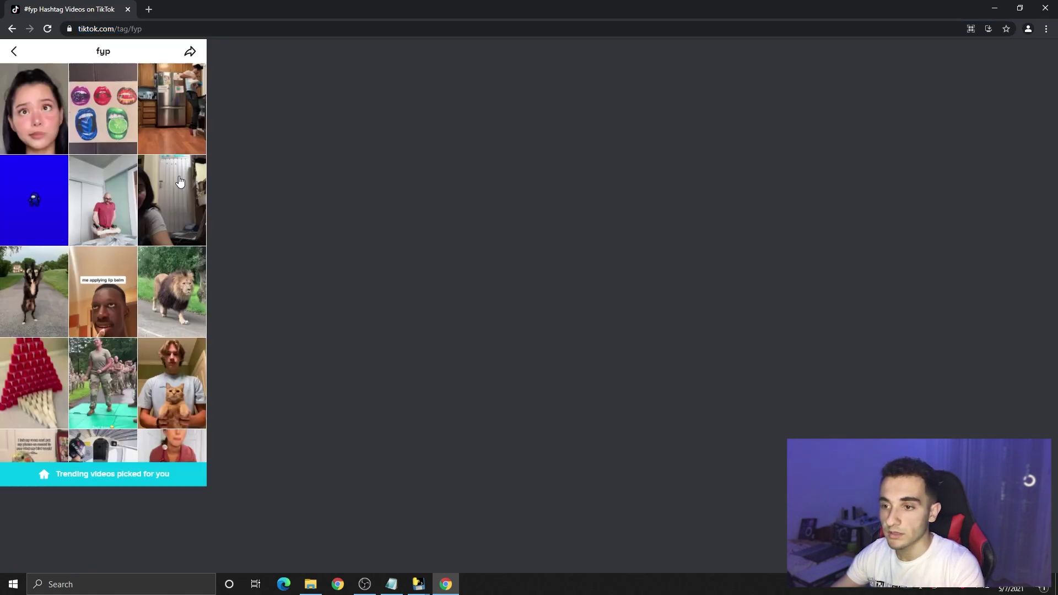
{"action": "scroll", "coordinate": [290, 179], "scroll_direction": "down", "scroll_amount": 2}
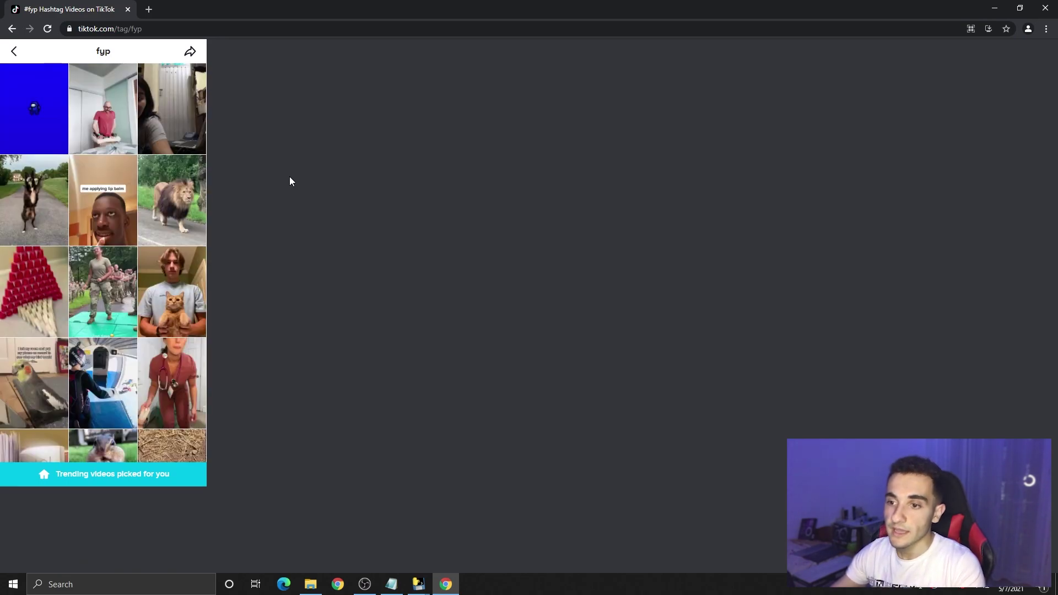
{"action": "scroll", "coordinate": [290, 177], "scroll_direction": "down", "scroll_amount": 2}
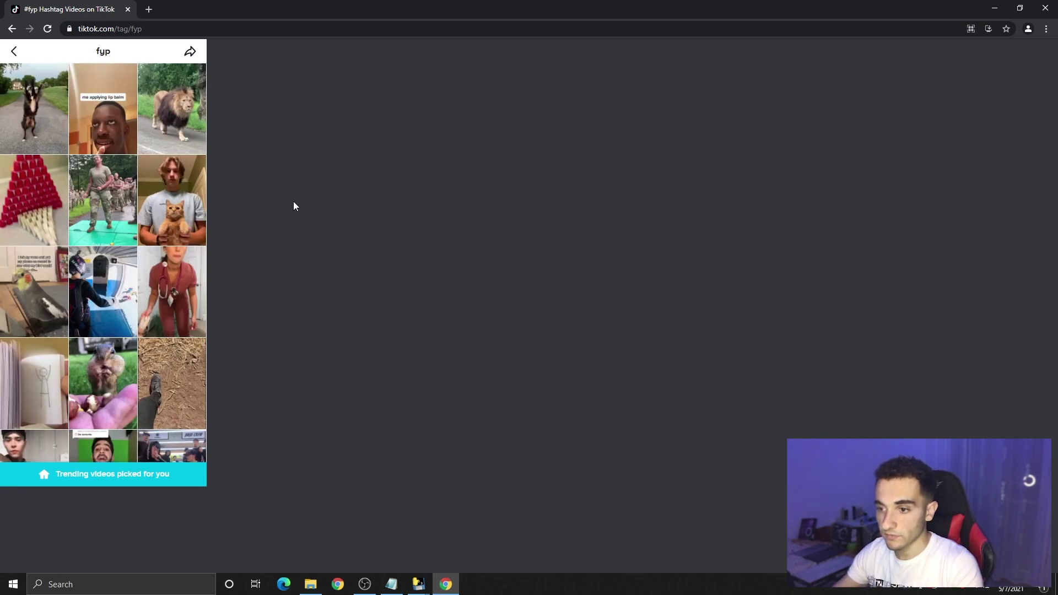
{"action": "scroll", "coordinate": [138, 69], "scroll_direction": "down", "scroll_amount": 2}
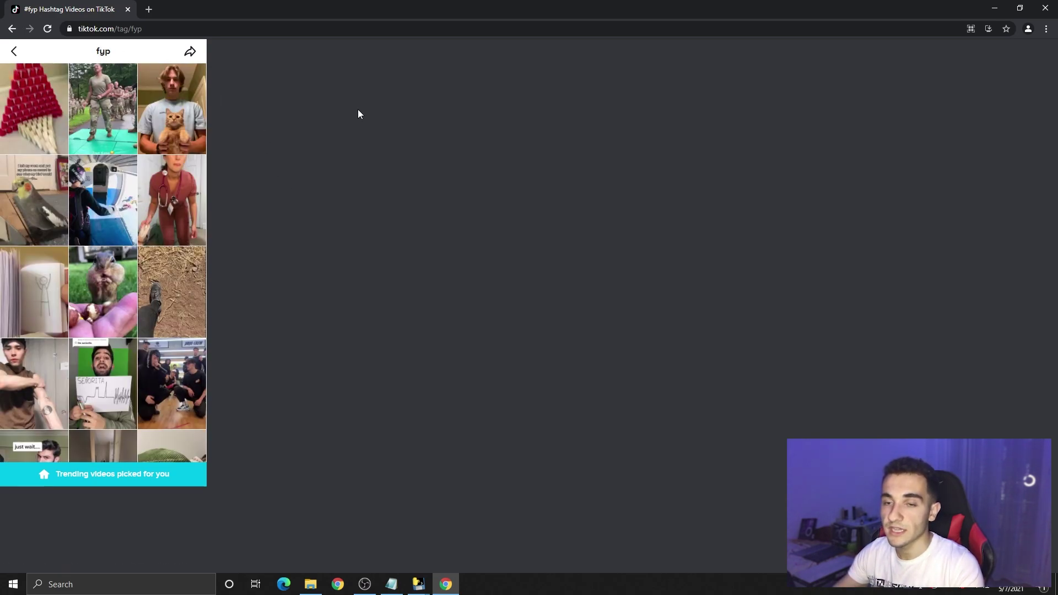
{"action": "scroll", "coordinate": [358, 110], "scroll_direction": "down", "scroll_amount": 2}
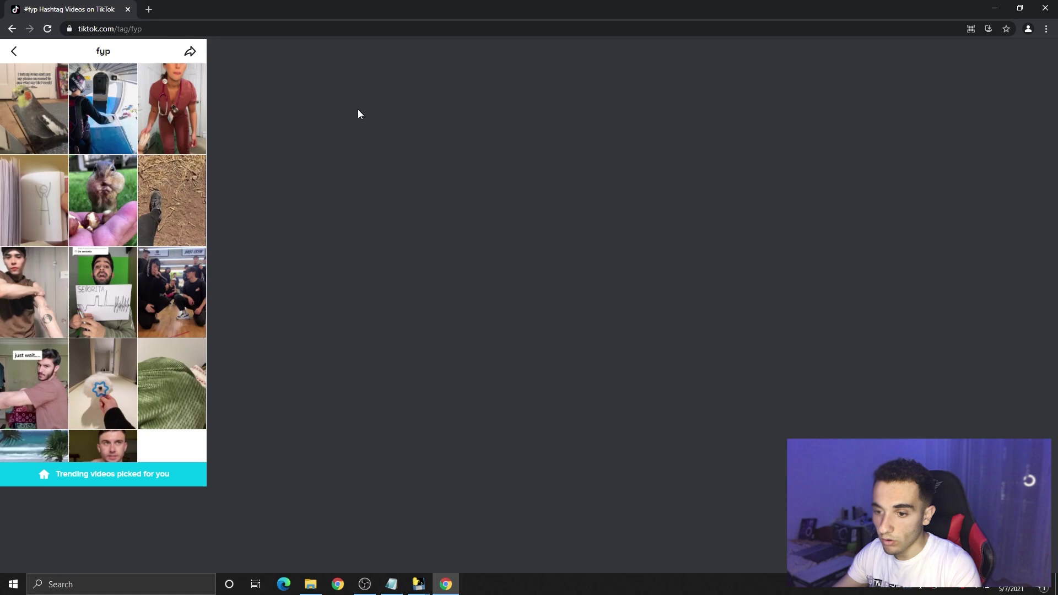
{"action": "scroll", "coordinate": [359, 114], "scroll_direction": "down", "scroll_amount": 1}
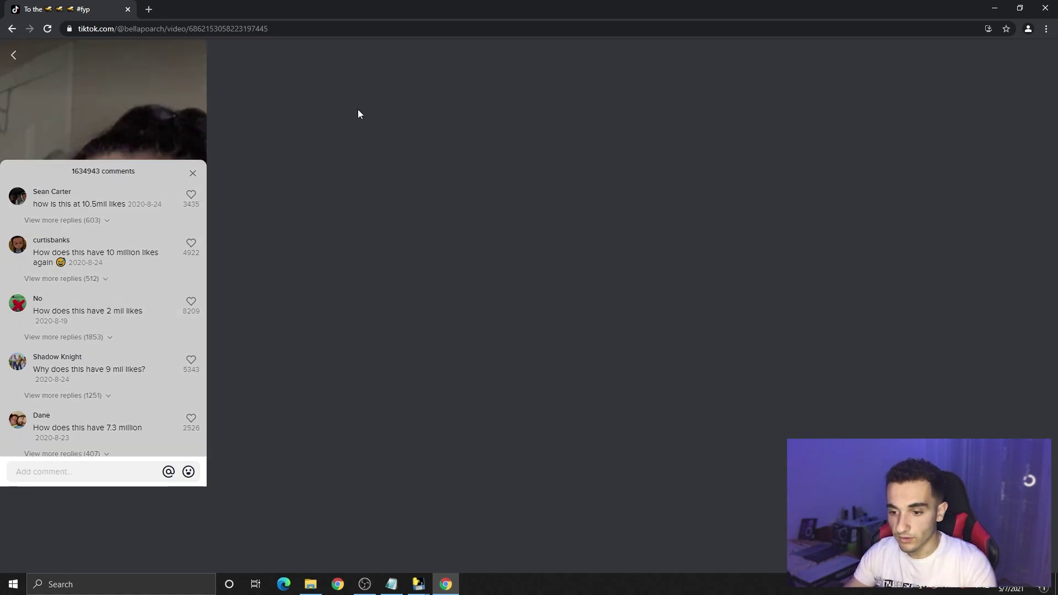
Step: Post the 'Nice post!' comment on the #fyp video and move to the next video
{"action": "type", "text": "Nice post!Nice post!"}
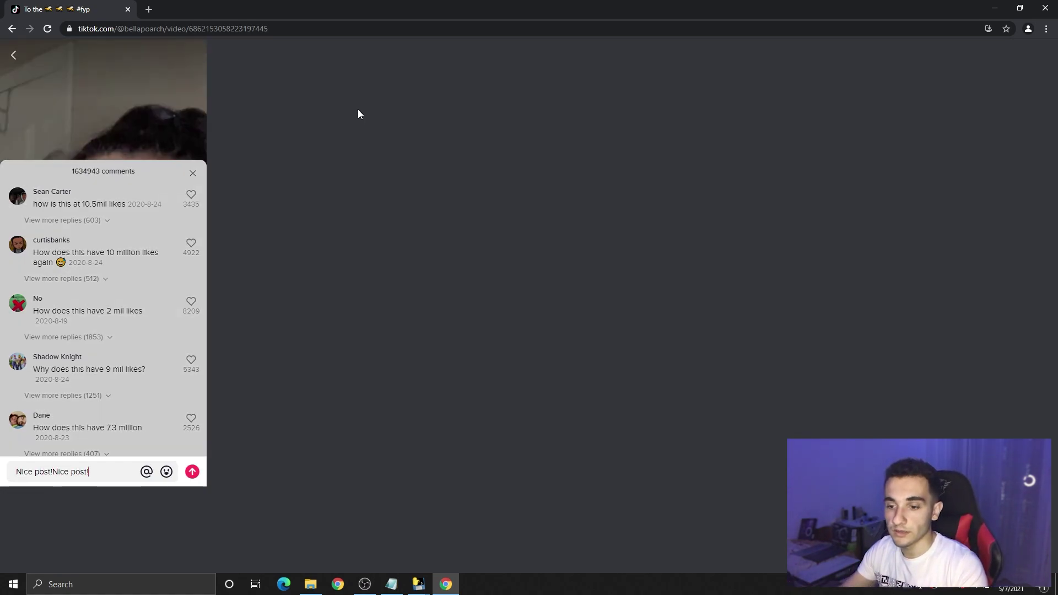
{"action": "key", "text": "Return"}
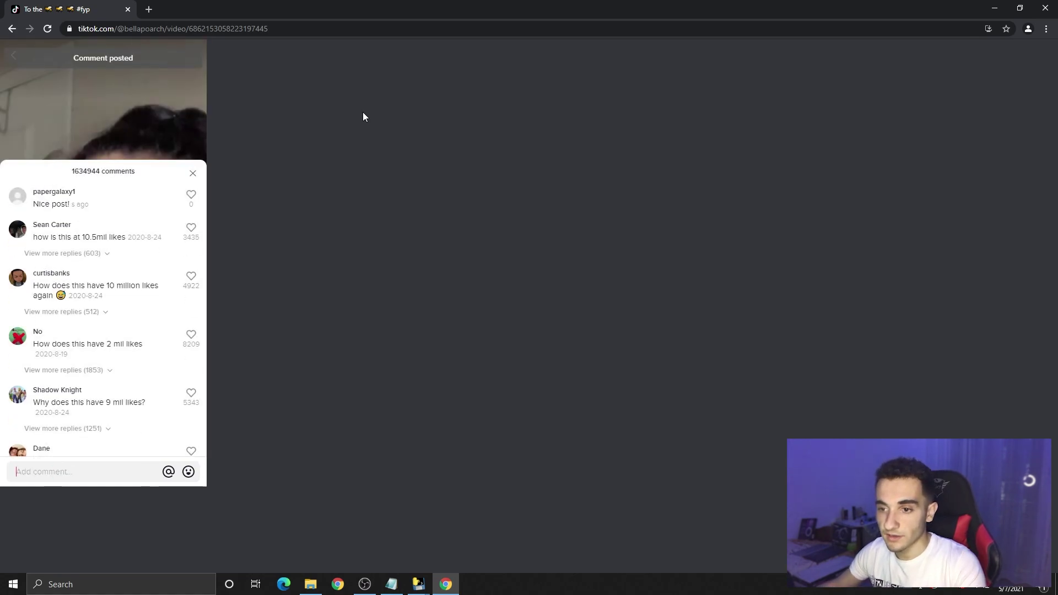
{"action": "key", "text": "F5"}
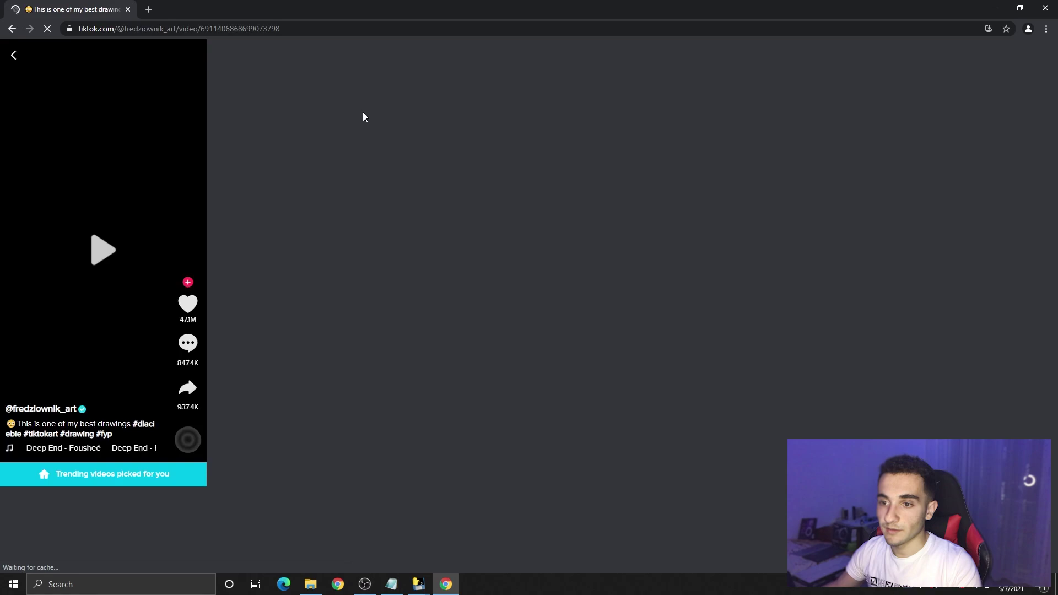